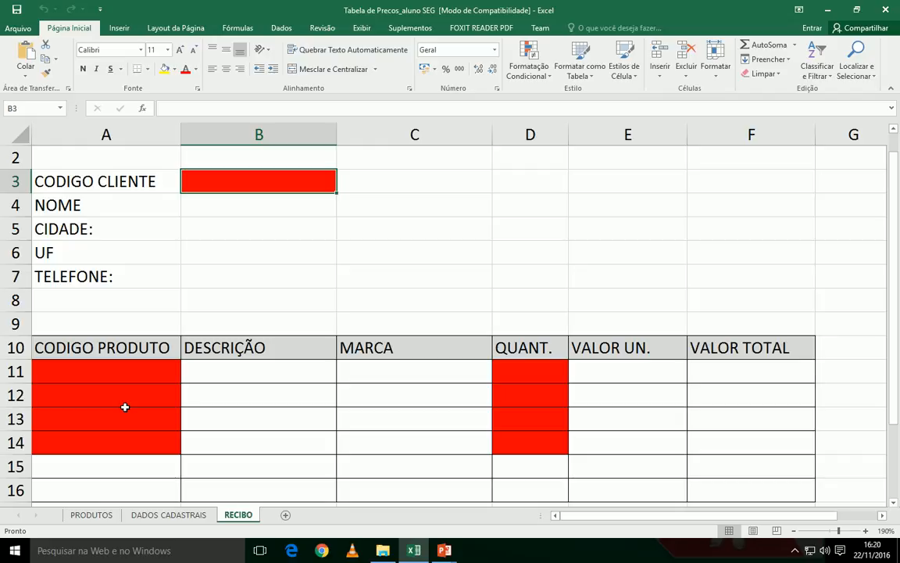
Step: Examine the customer fields and product table on the RECIBO sheet and the source tables on DADOS CADASTRAIS and PRODUTOS
drag(288, 211, 281, 301)
drag(303, 368, 404, 458)
drag(633, 379, 637, 442)
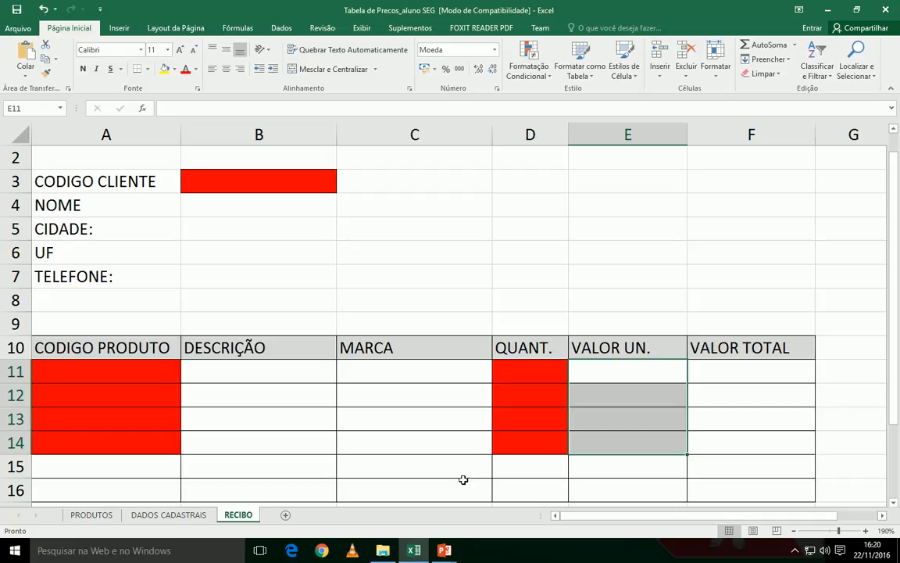
click(218, 208)
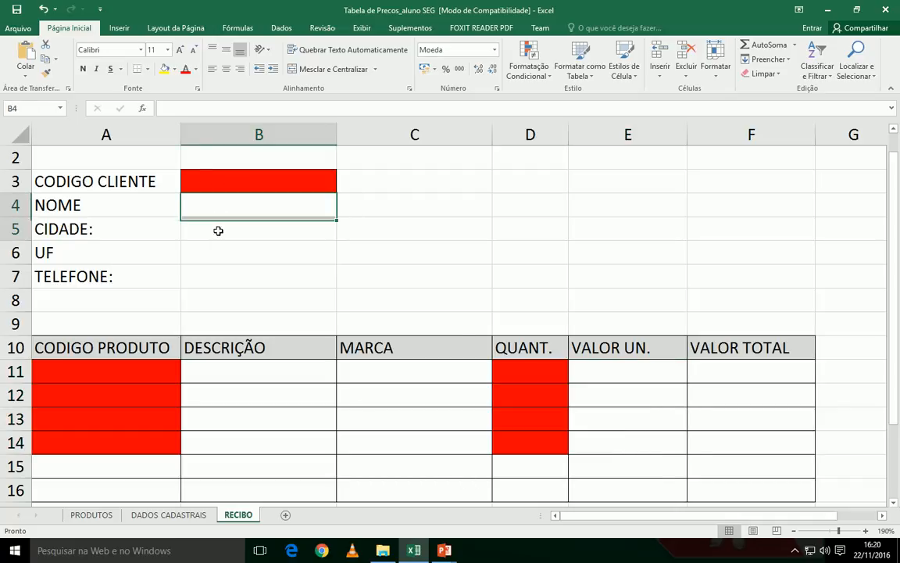
drag(218, 218, 215, 275)
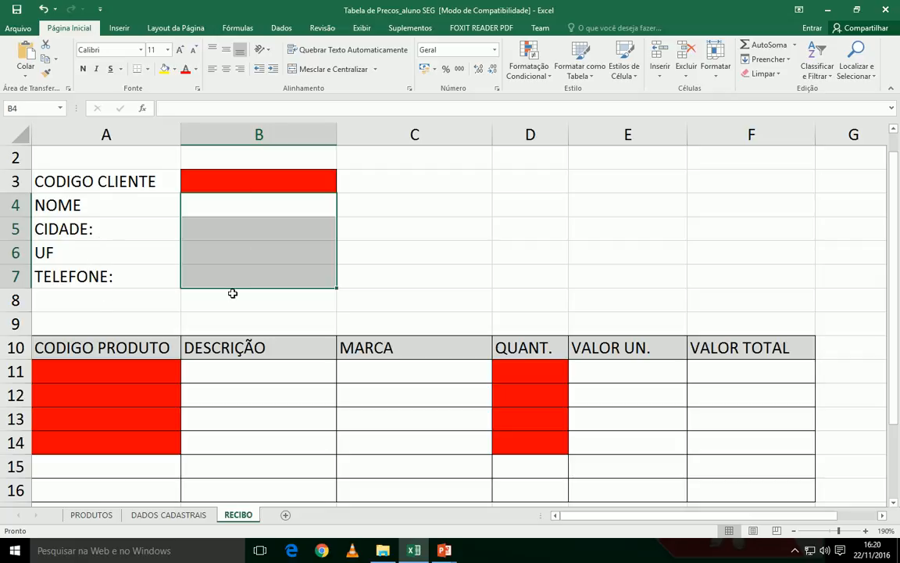
click(239, 178)
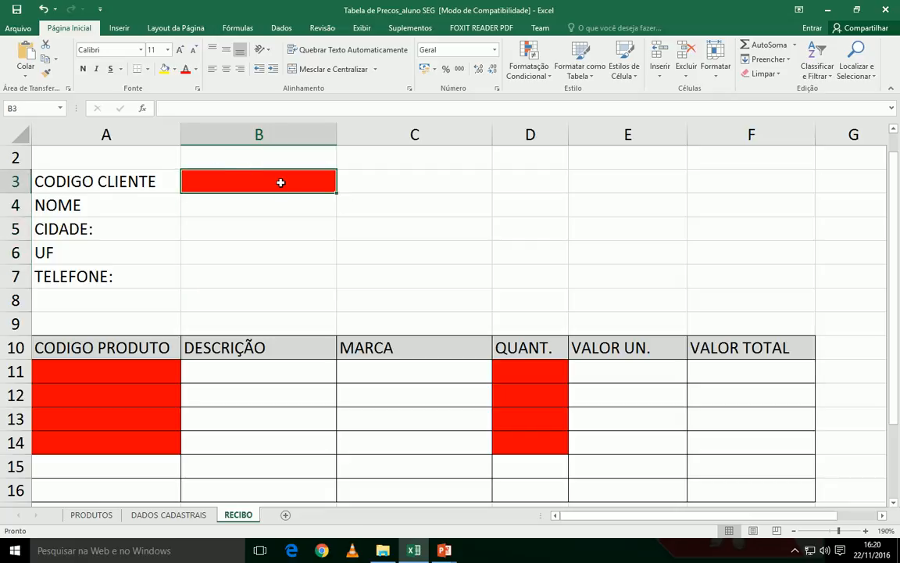
click(236, 207)
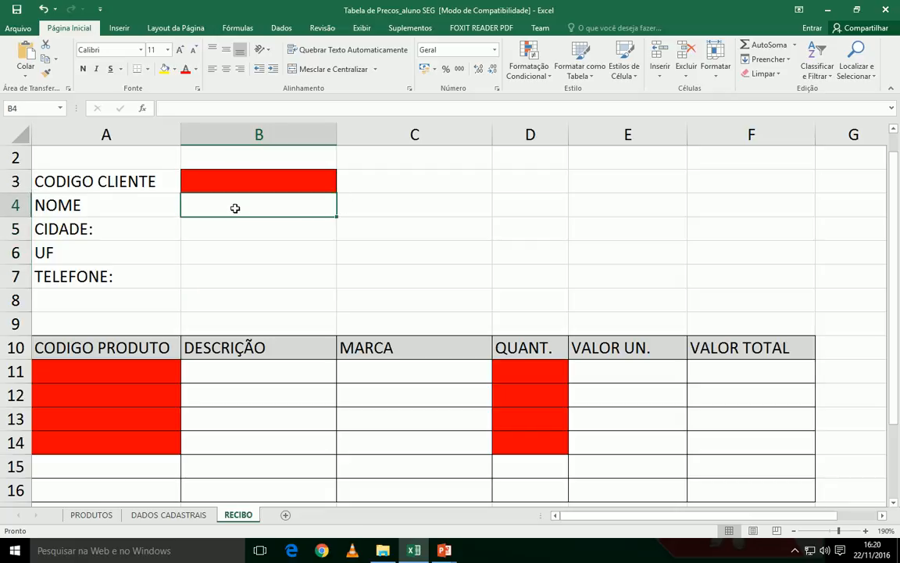
click(235, 230)
click(237, 254)
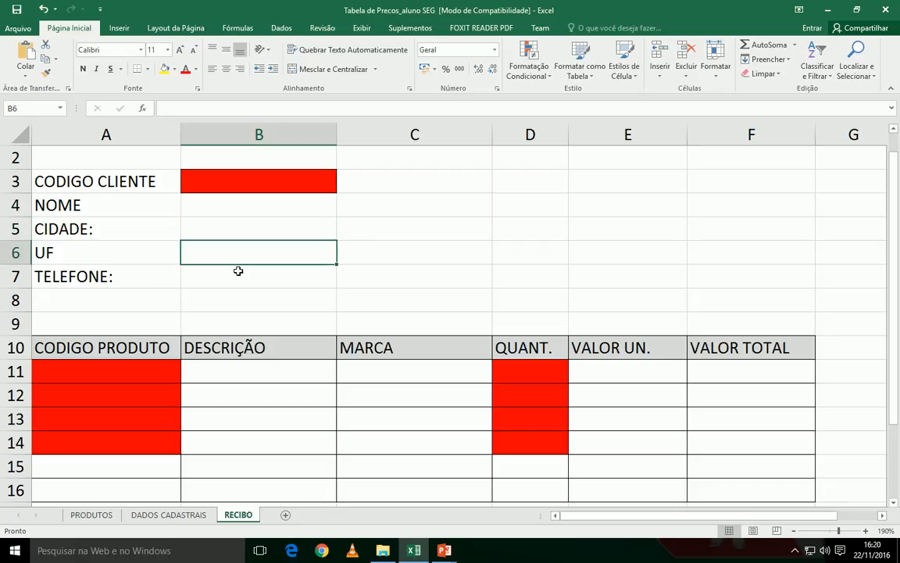
click(236, 271)
drag(239, 208, 239, 275)
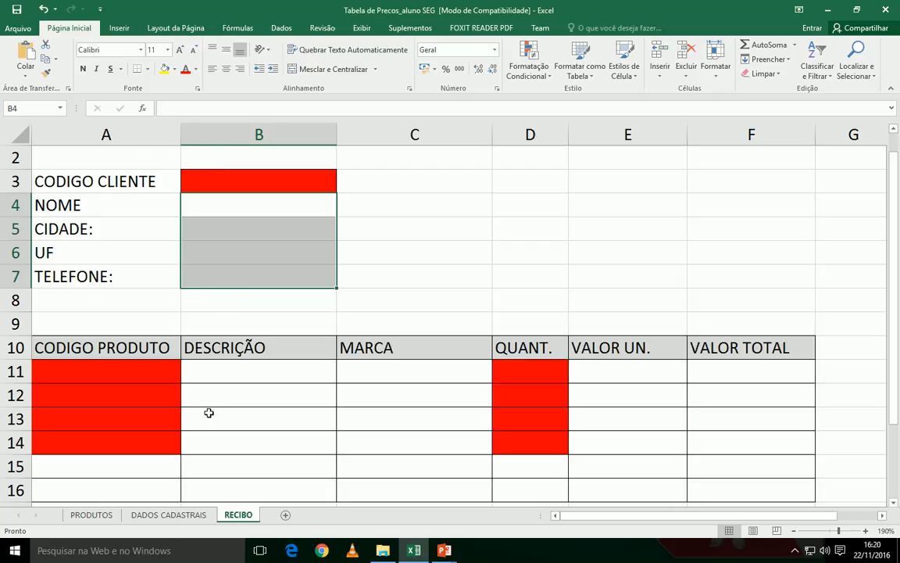
click(186, 516)
click(237, 515)
click(92, 515)
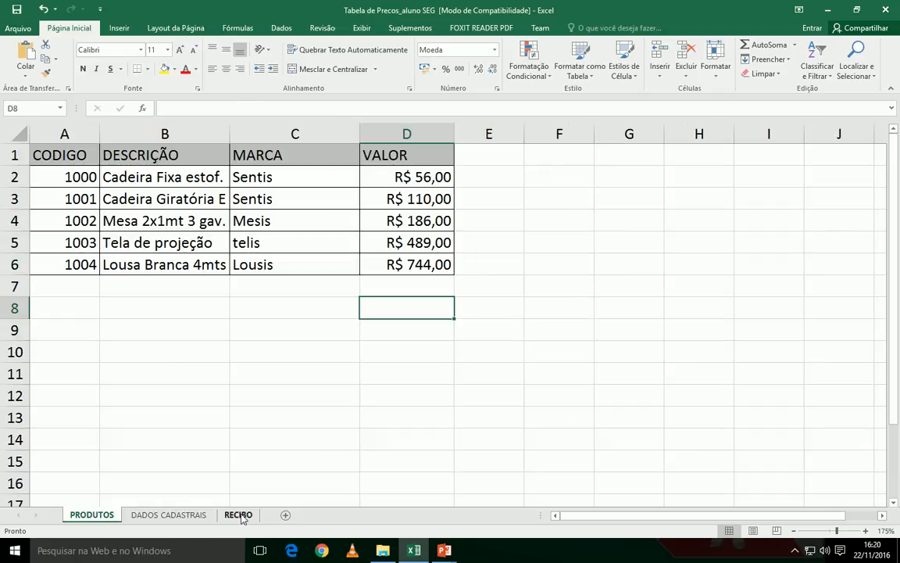
click(238, 515)
Step: Start a PROCV formula in the NOME cell B4 with the client code cell B3 as the lookup value
click(245, 205)
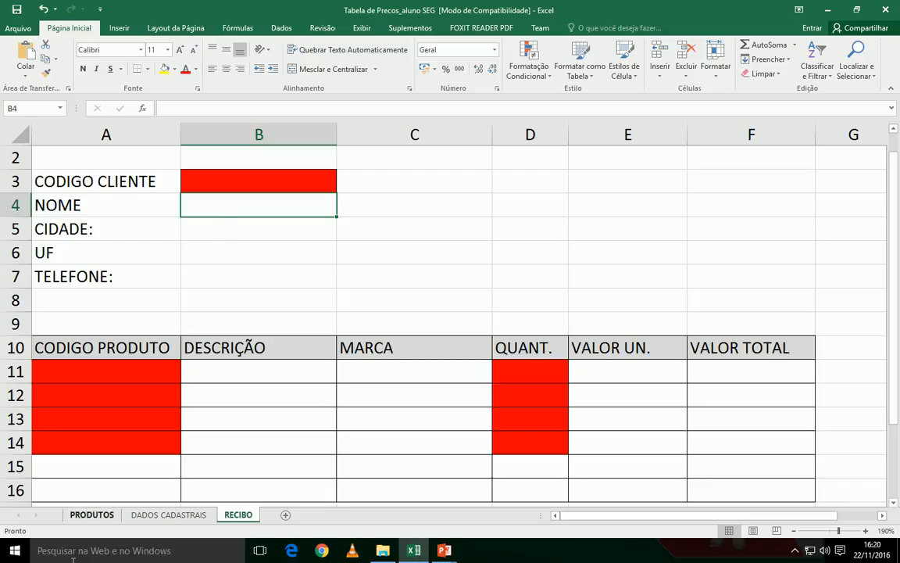
text(=)
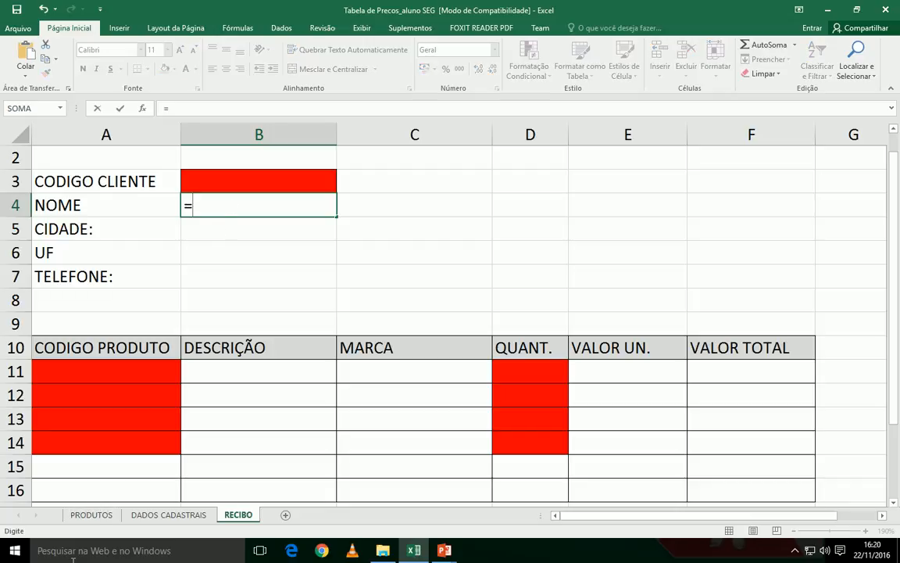
text(PROCV)
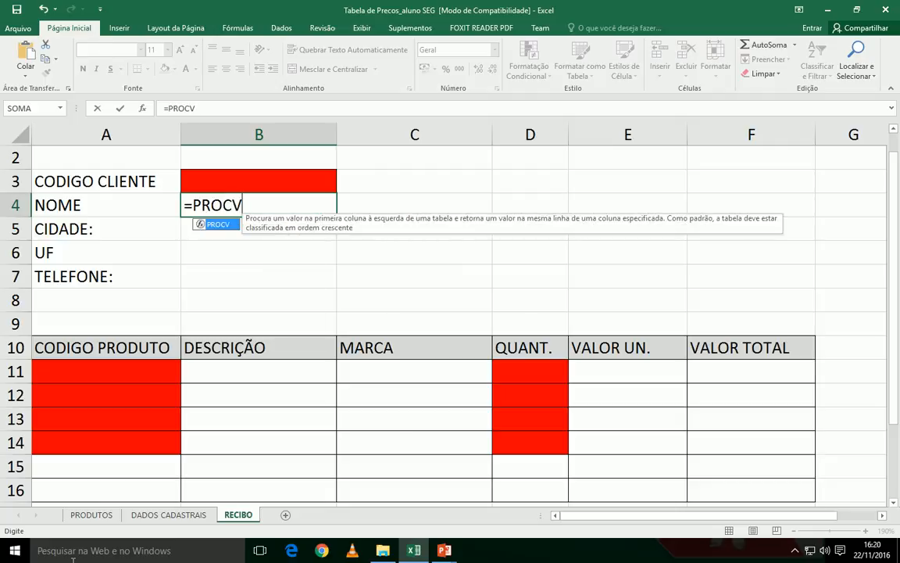
text(()
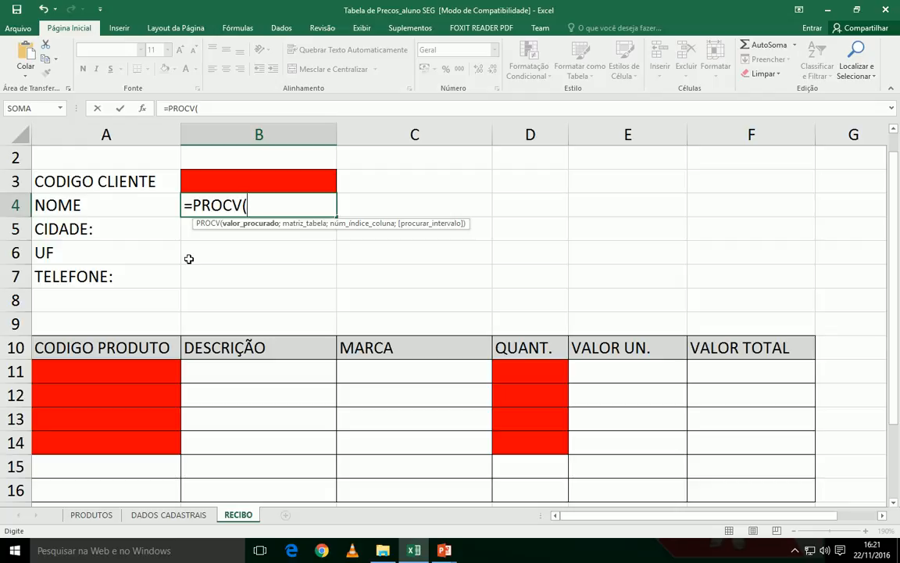
click(232, 178)
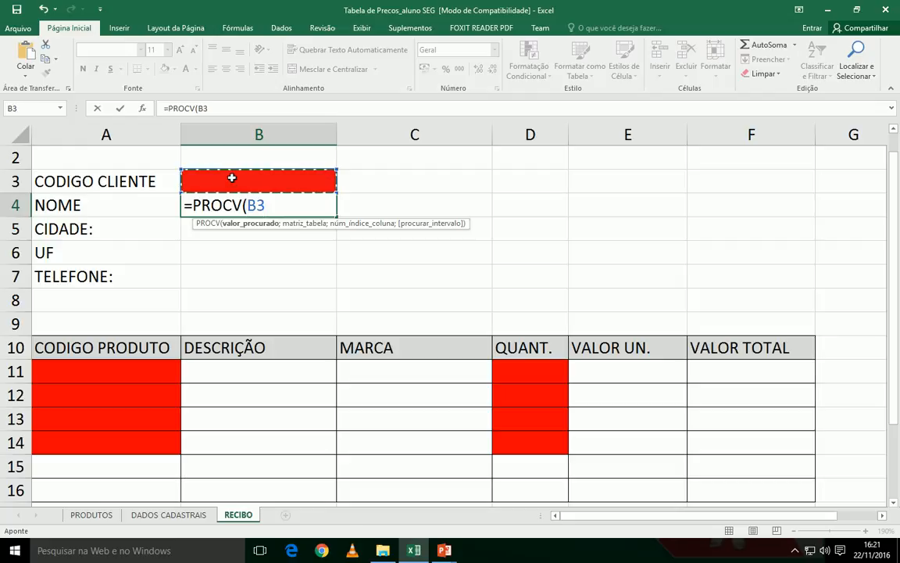
text(;)
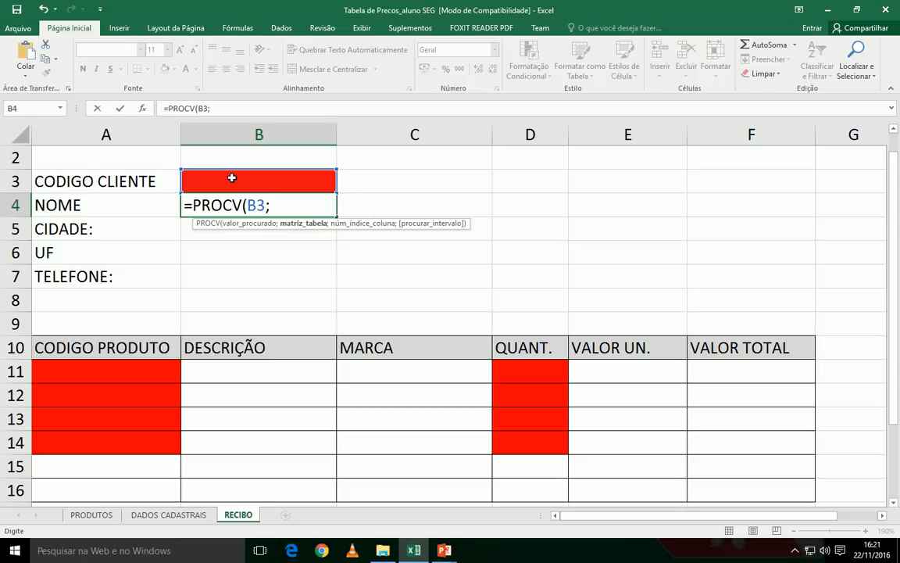
Step: Set the formula's lookup table to range A1:F6 on the DADOS CADASTRAIS sheet
click(170, 514)
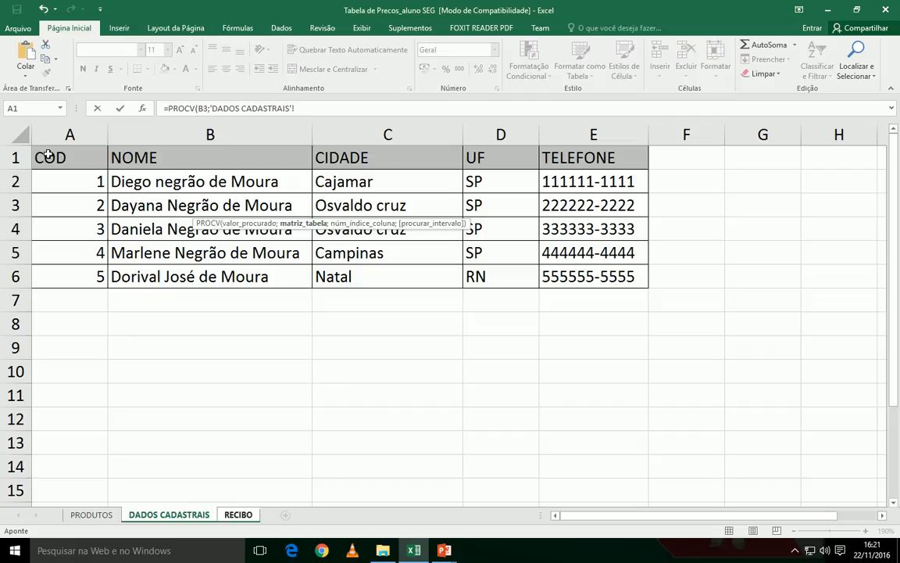
drag(49, 156, 575, 274)
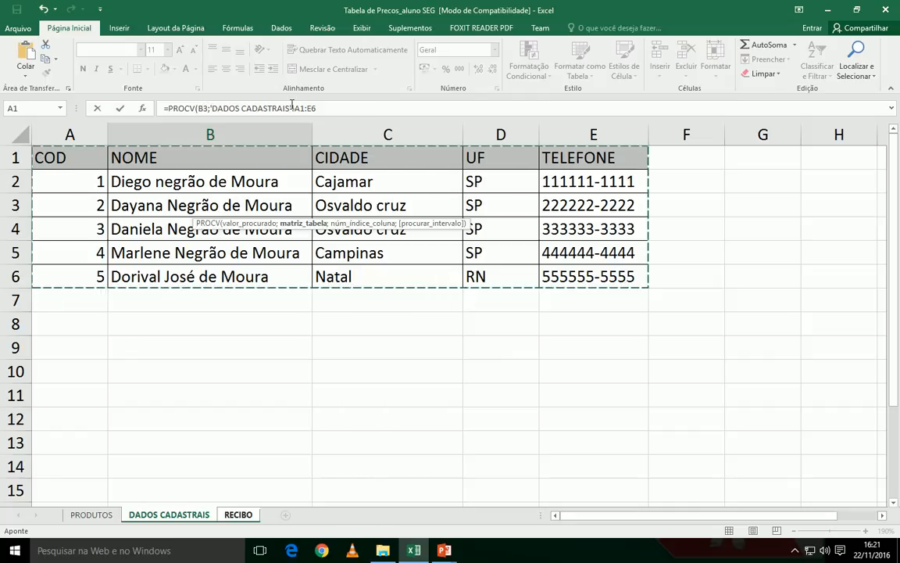
click(238, 516)
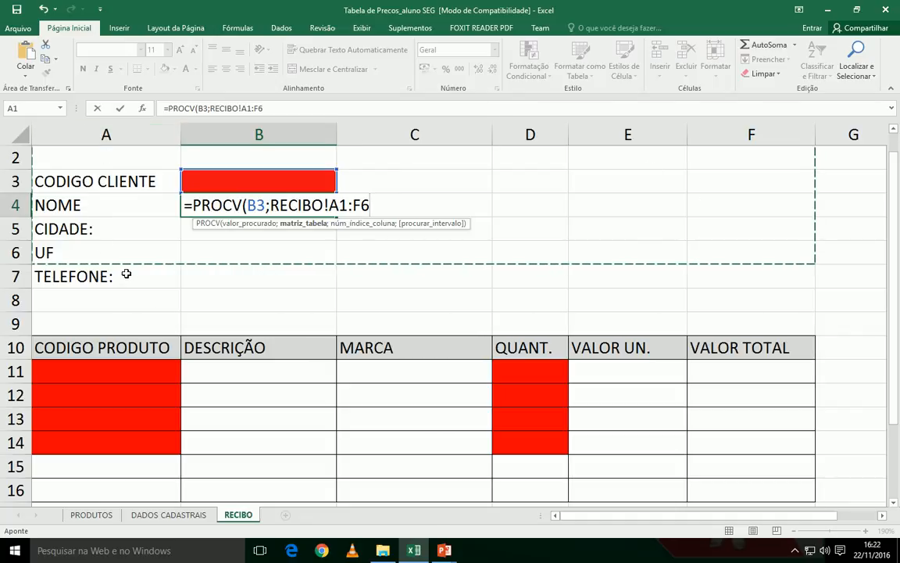
click(195, 514)
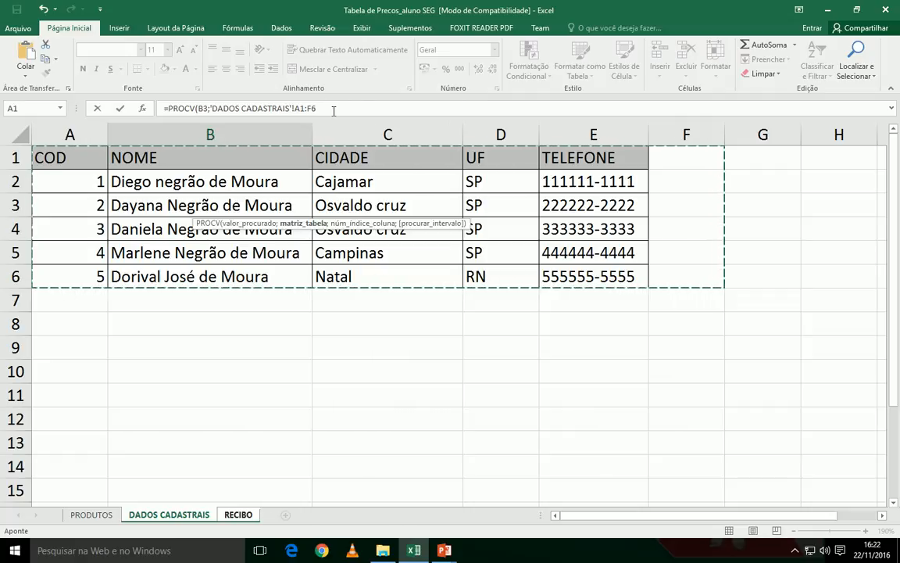
Step: Complete the NOME formula with column index 2 and exact match 0
text(;2)
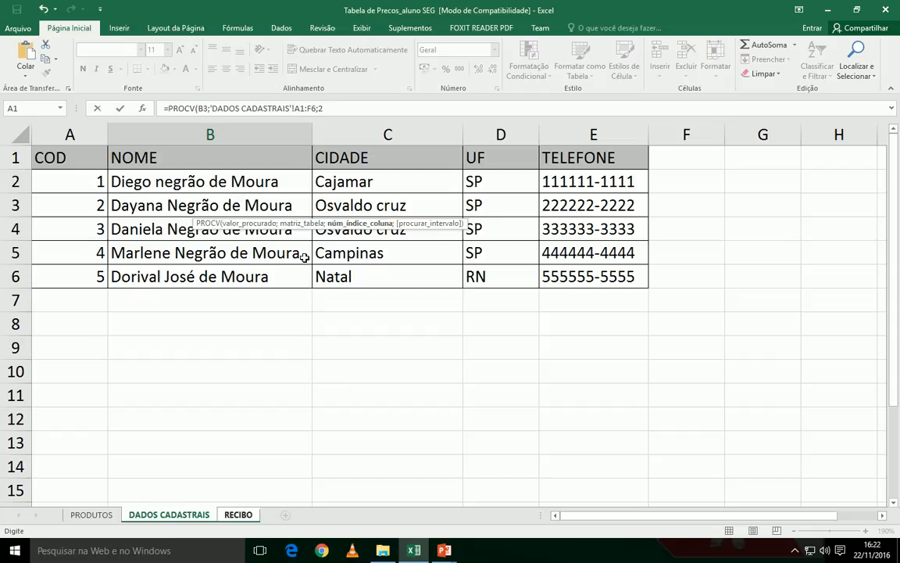
text(;)
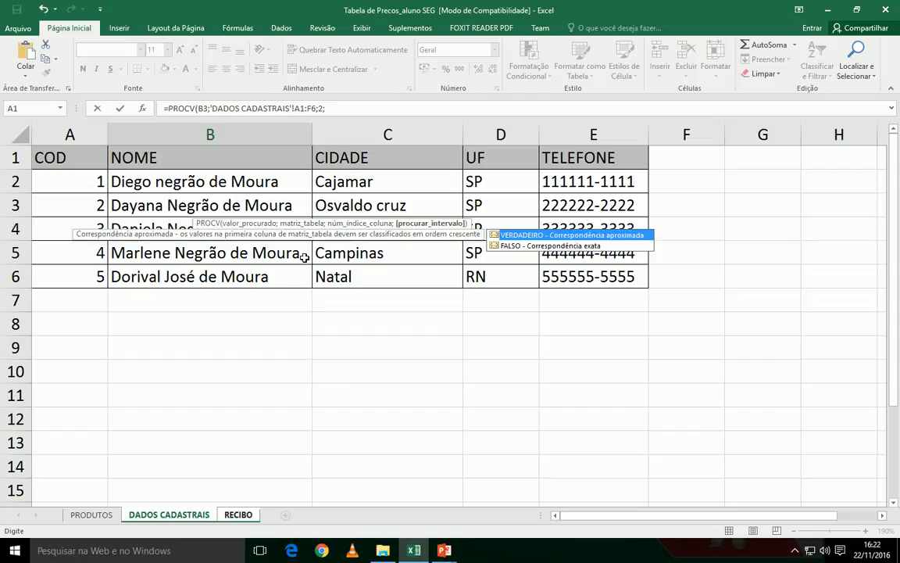
text(0)
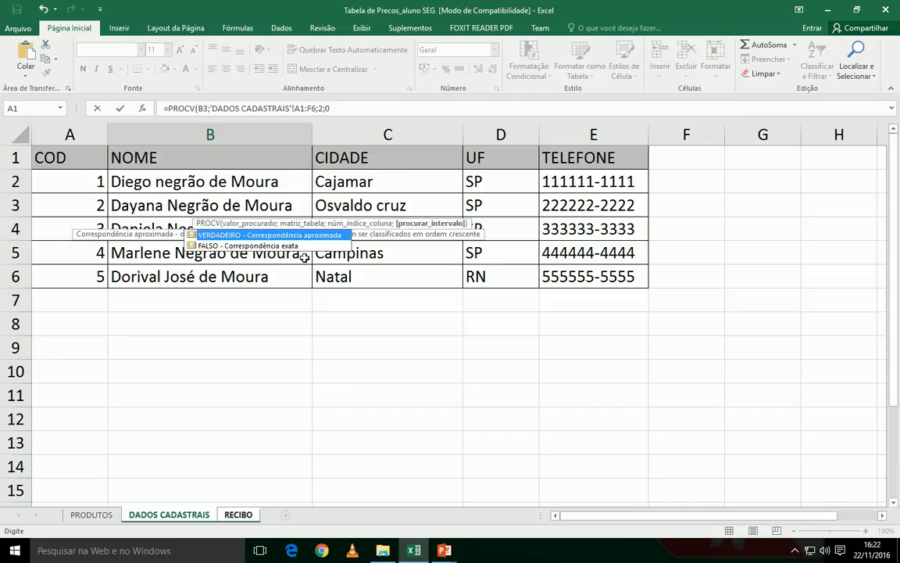
text())
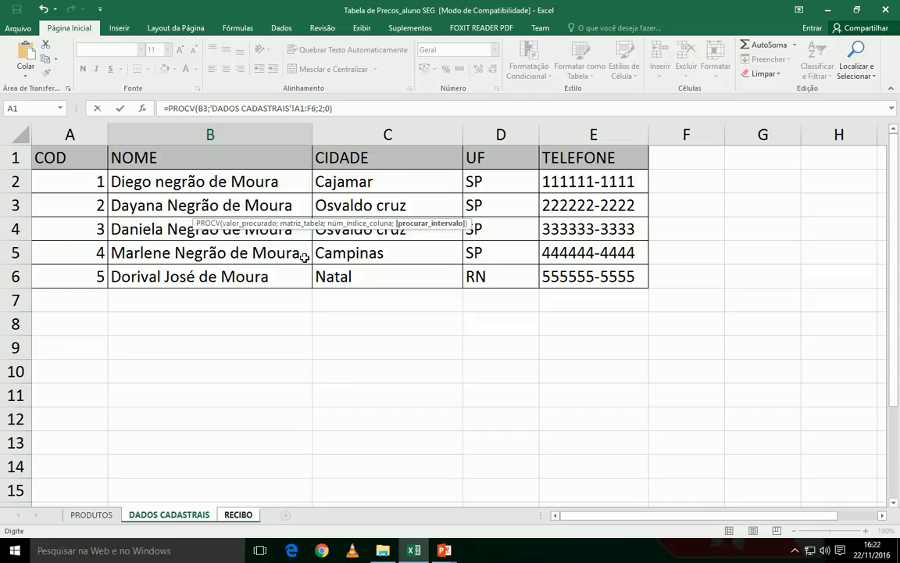
key(Return)
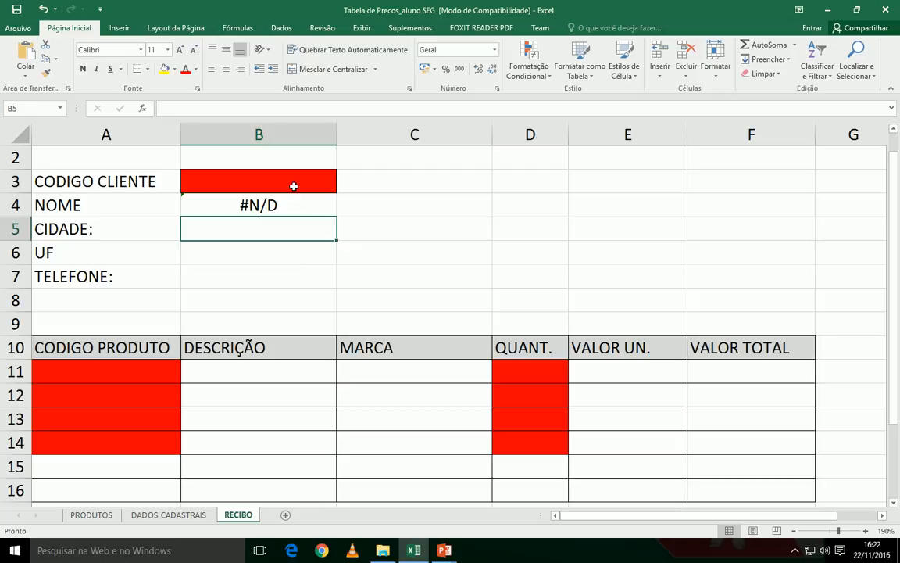
Step: Test the name lookup by entering each of the five client codes in B3, in ascending order
click(270, 181)
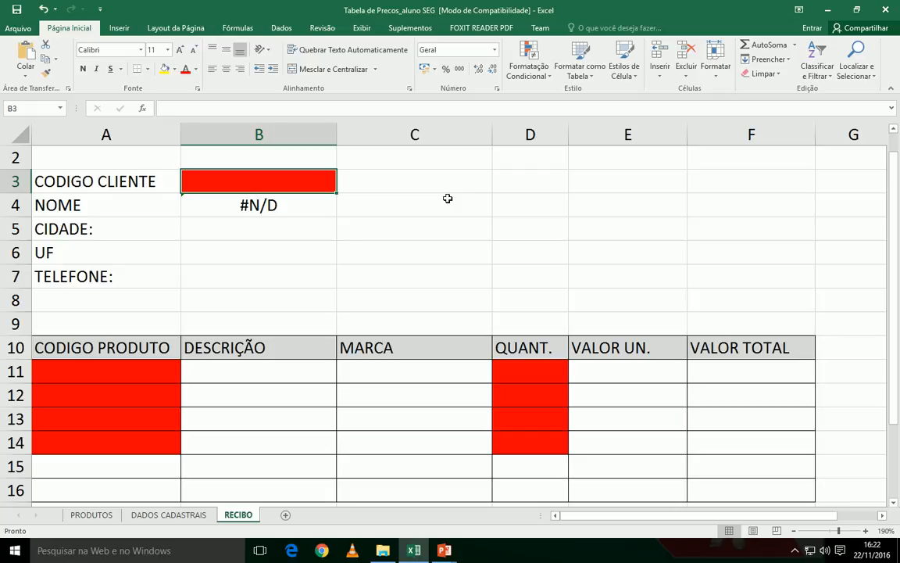
text(1)
key(Return)
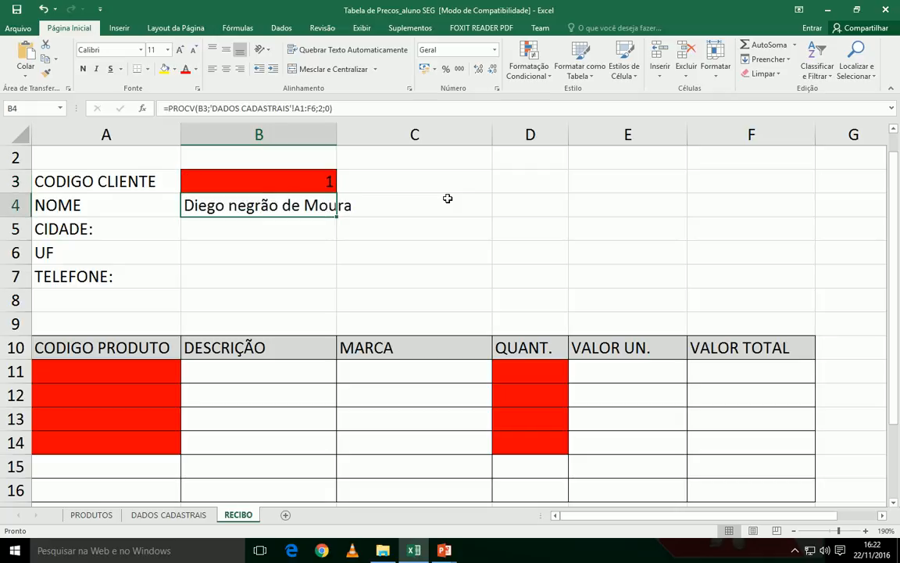
key(Up)
text(2)
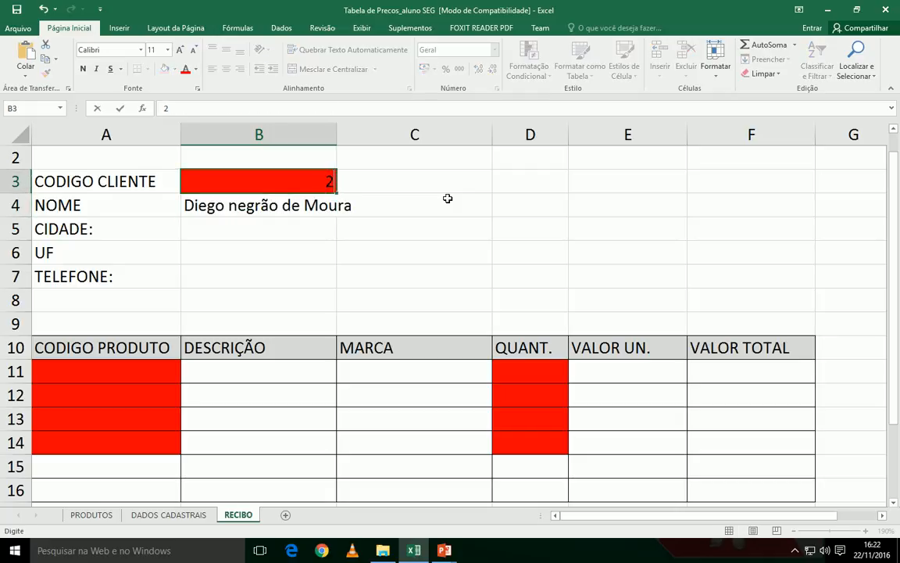
key(Tab)
key(Left)
text(3)
key(Tab)
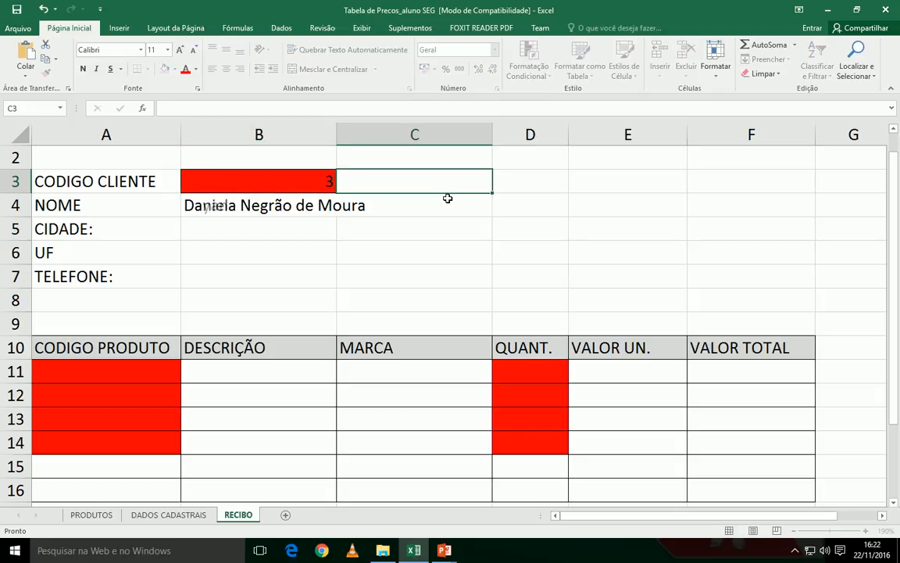
key(Left)
text(4)
key(Tab)
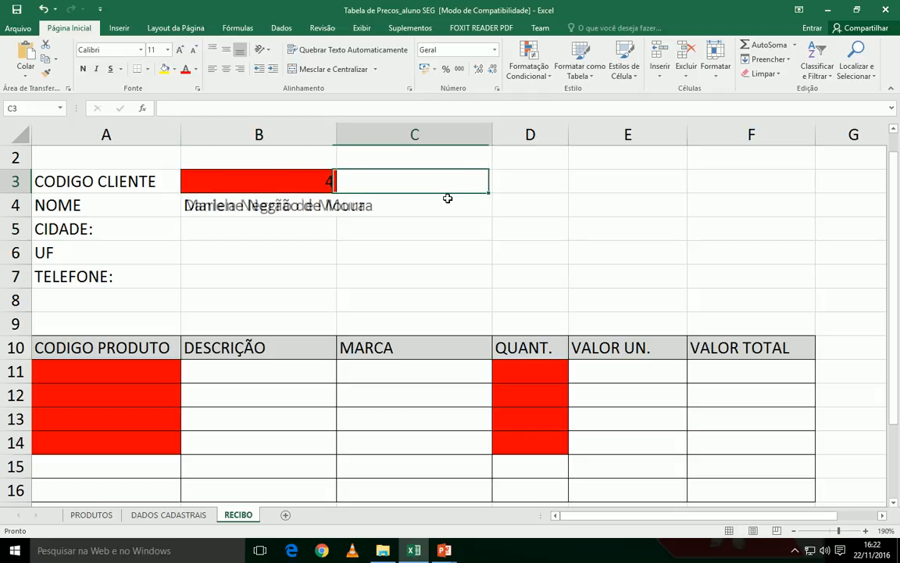
key(Left)
text(5)
key(Tab)
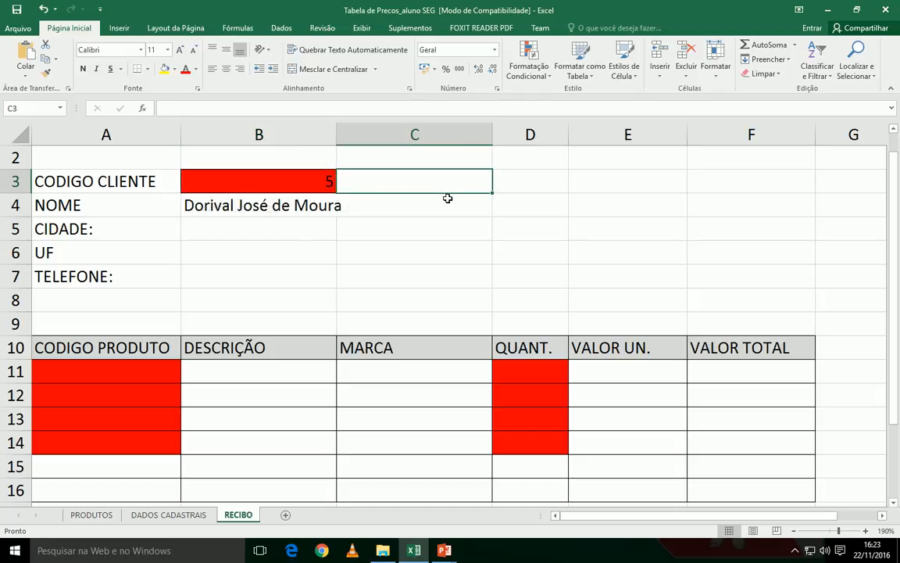
Step: Retest the name lookup by entering the first four client codes in B3 in turn, leaving the fourth one in place
key(Left)
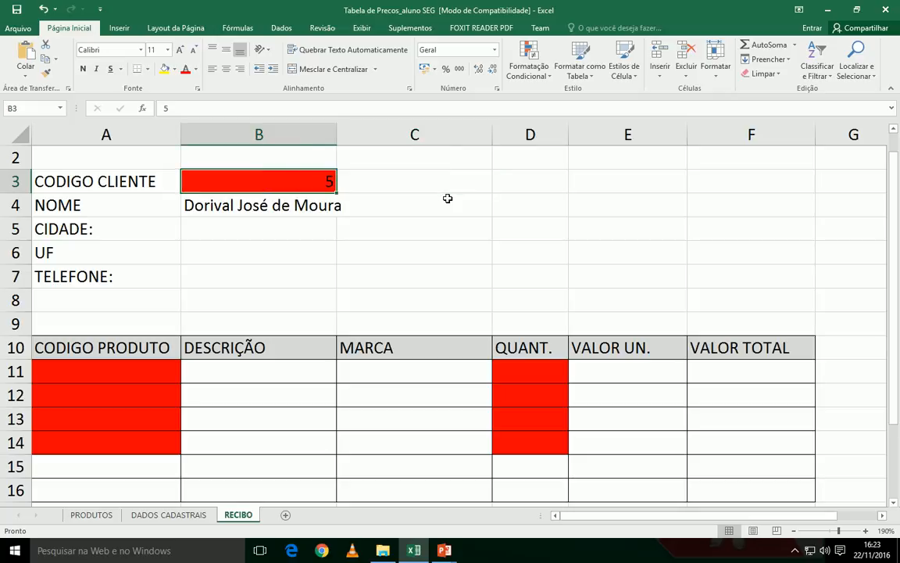
text(1)
key(Tab)
key(Left)
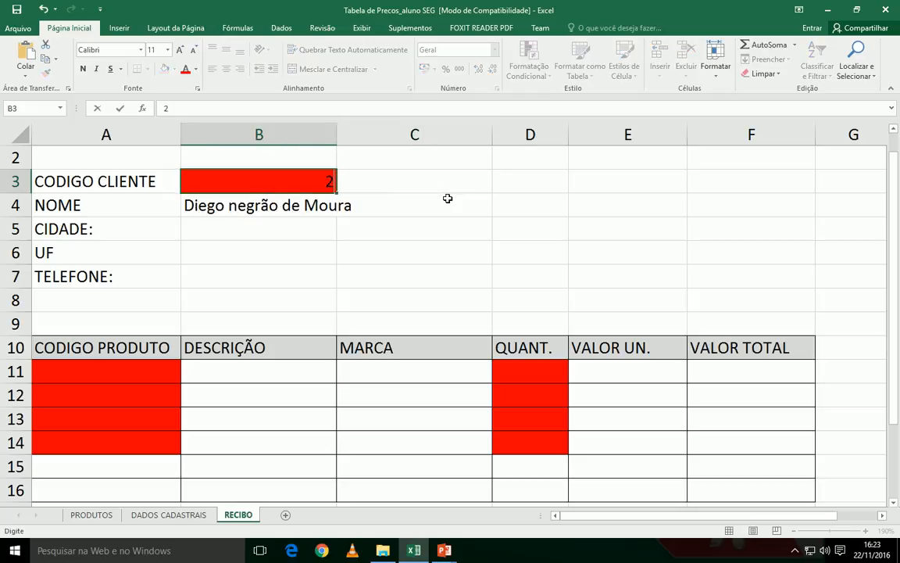
text(2)
key(Tab)
key(Left)
text(3)
key(Tab)
key(Left)
text(4)
key(Left)
key(Right)
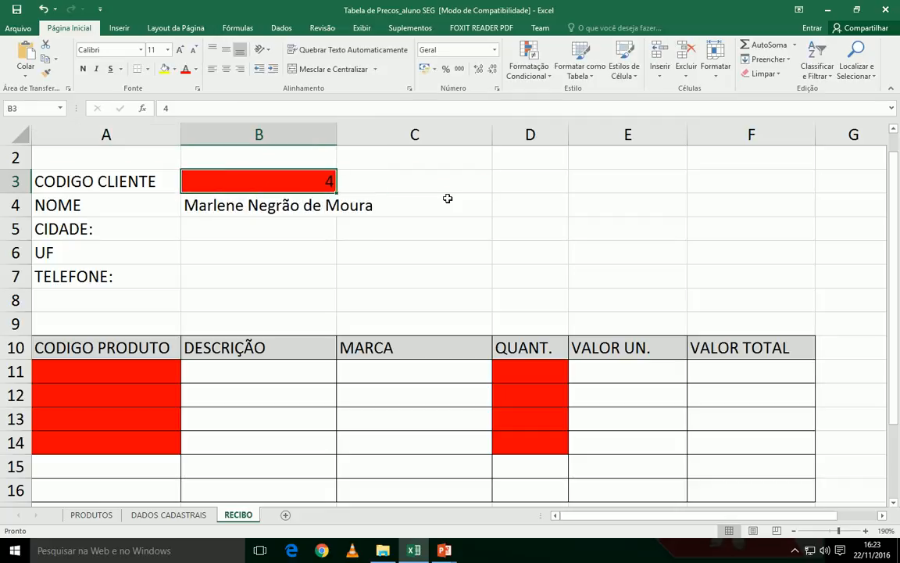
Step: Enter a PROCV formula in CIDADE cell B5 using range A1:E6 of DADOS CADASTRAIS, column index 3 and exact match 0
key(Down)
key(Down)
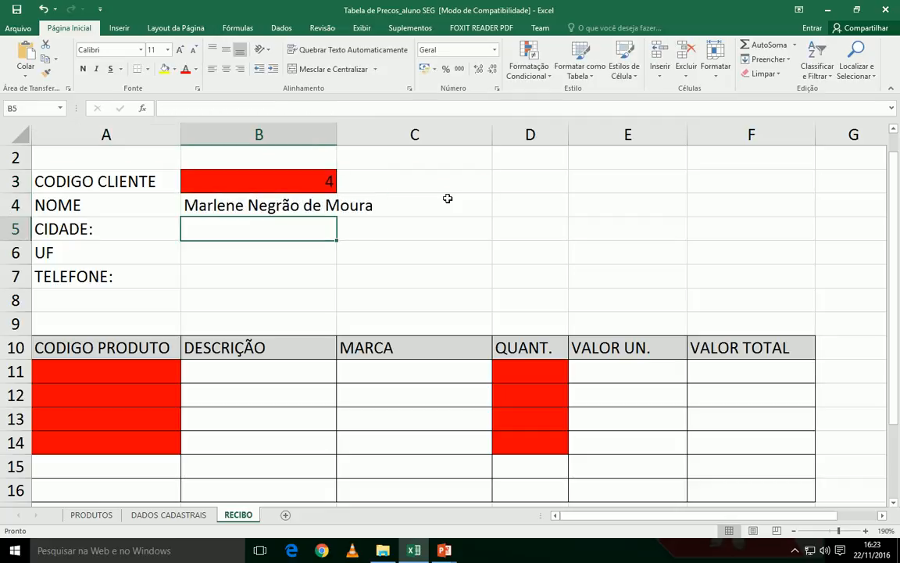
text(=PROC)
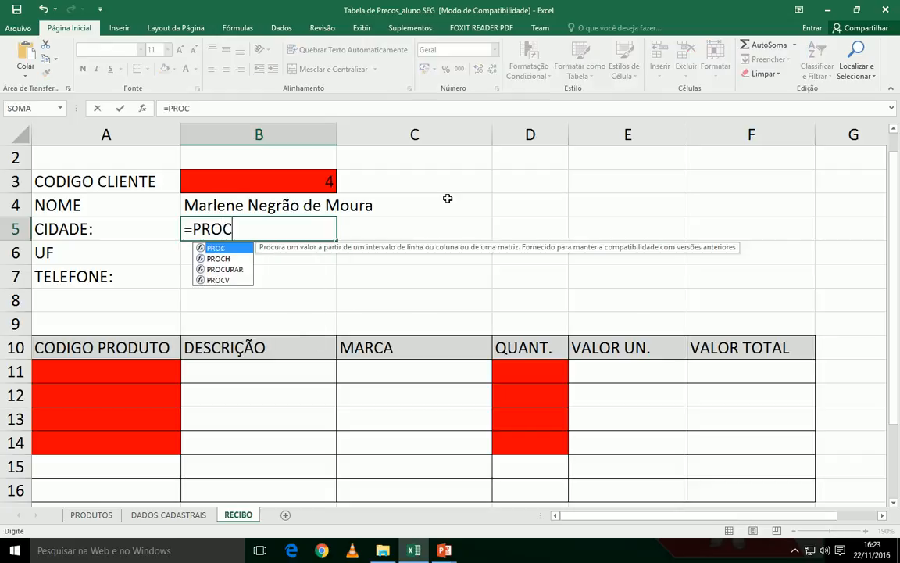
text(V()
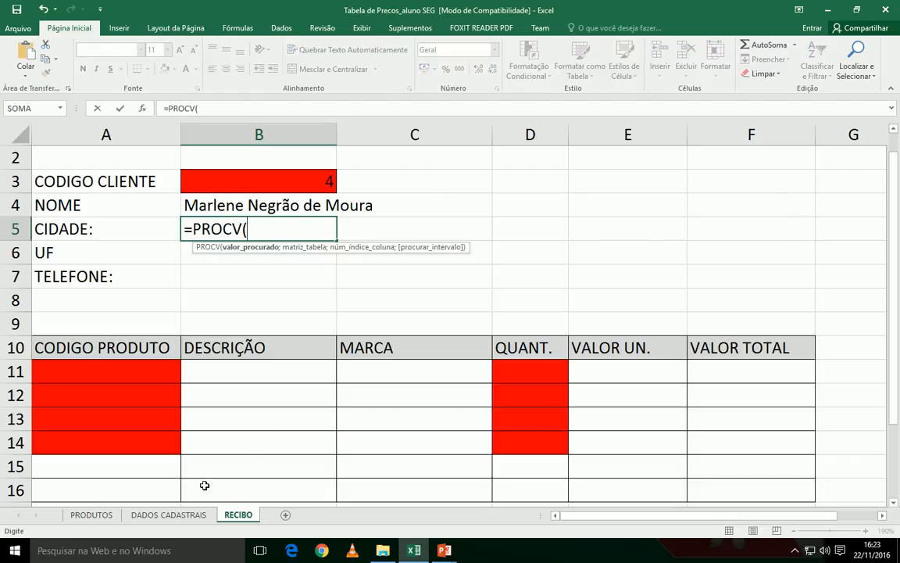
click(168, 514)
drag(69, 157, 586, 269)
text(;)
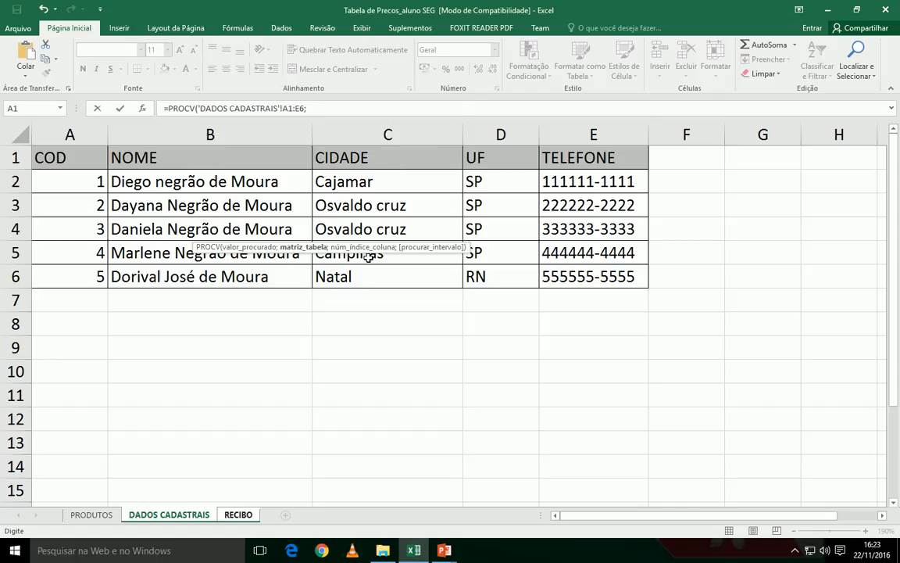
text(3;)
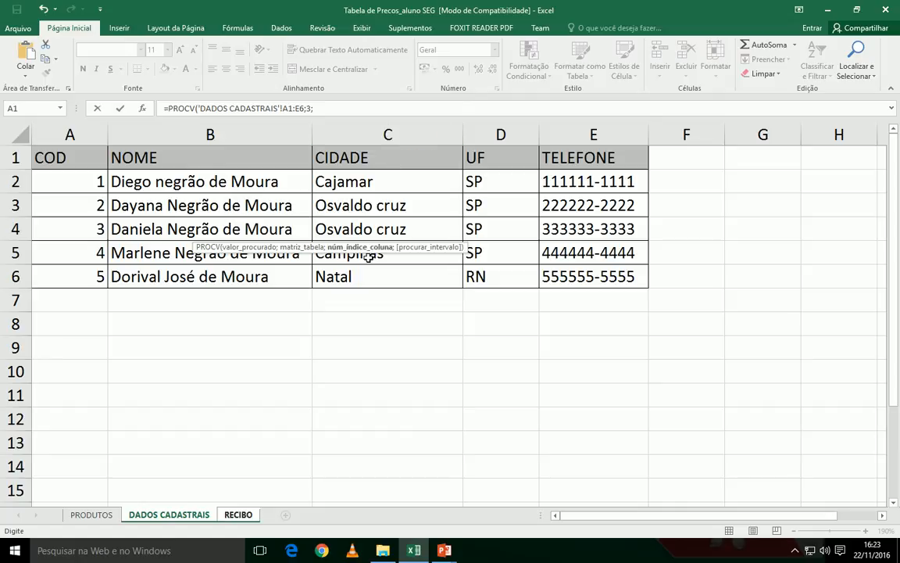
text(0))
key(Return)
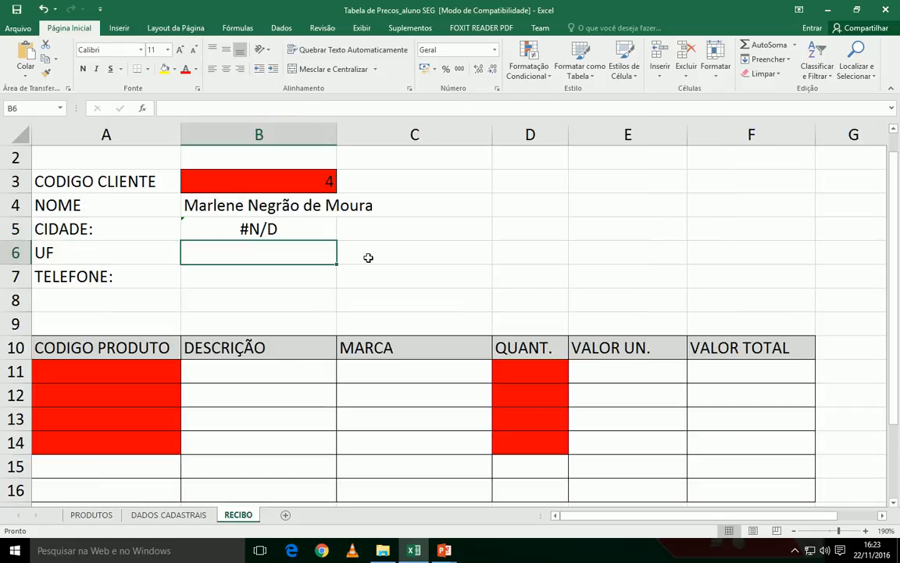
click(263, 227)
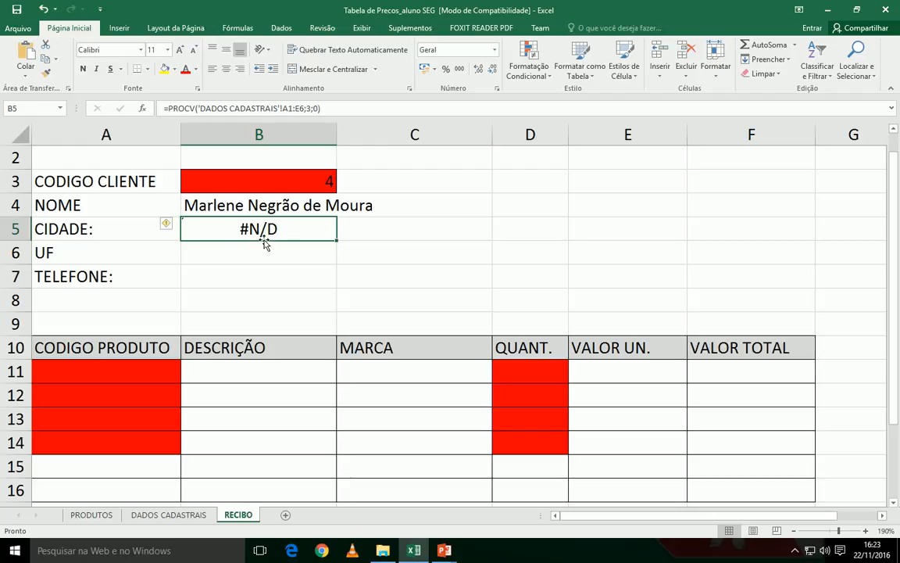
key(F2)
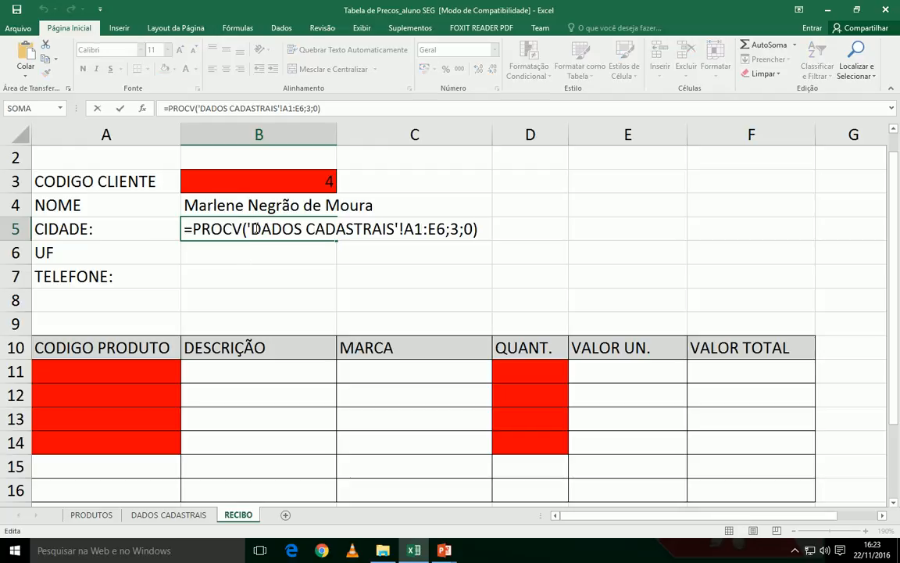
click(246, 229)
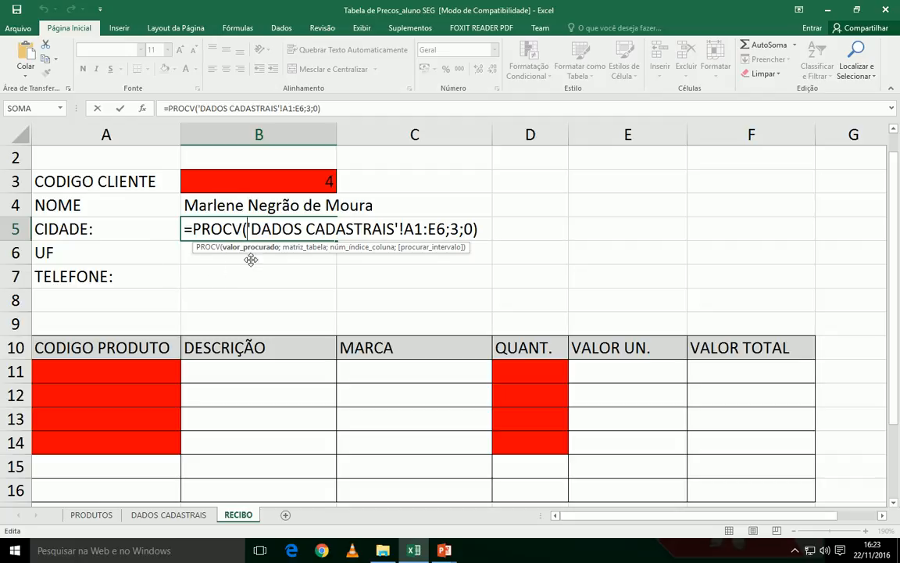
key(ctrl+Return)
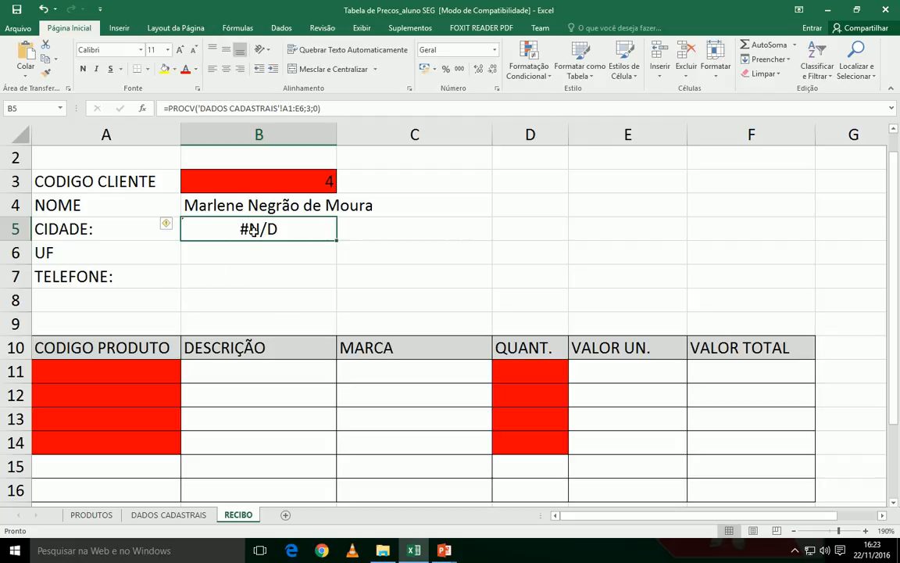
double_click(253, 229)
key(Escape)
Step: Insert B3 as the lookup value before the table range in the CIDADE formula
double_click(250, 235)
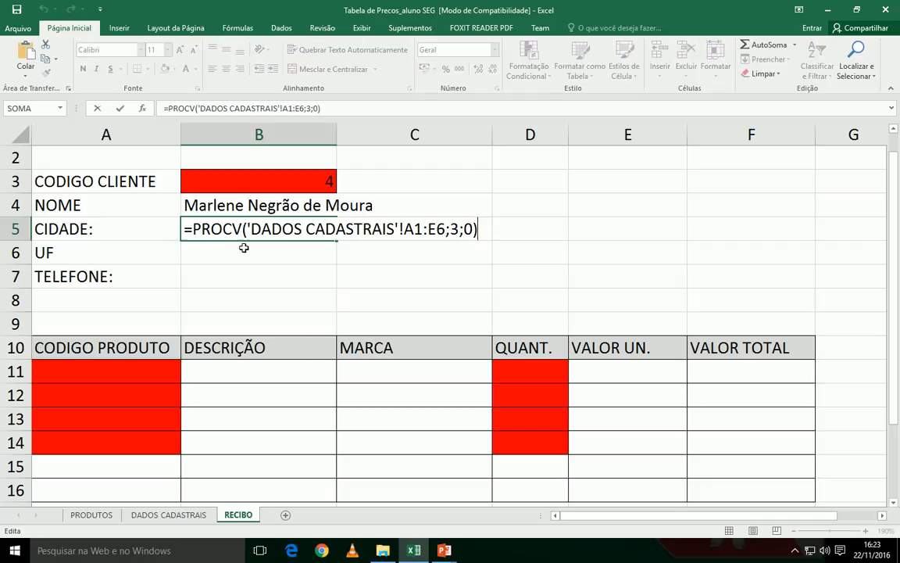
click(246, 229)
click(247, 229)
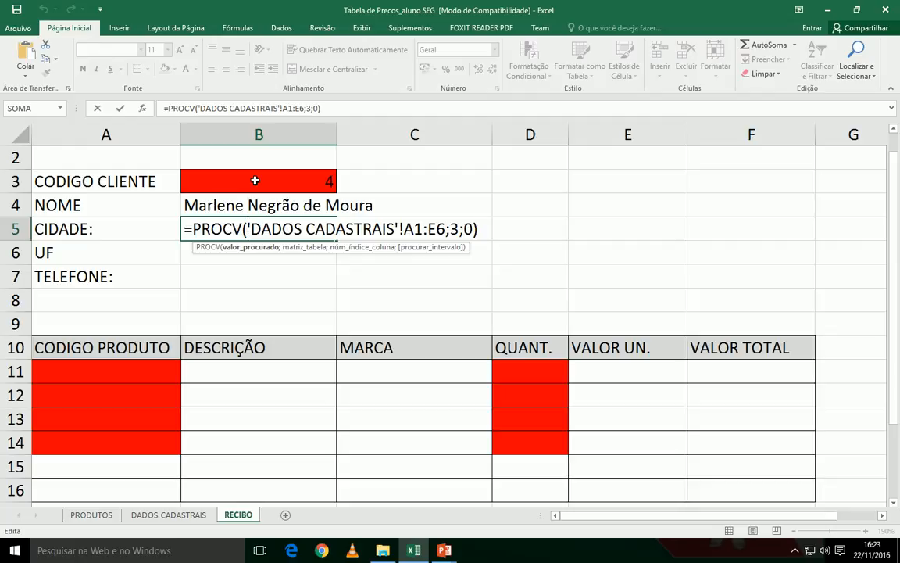
click(255, 181)
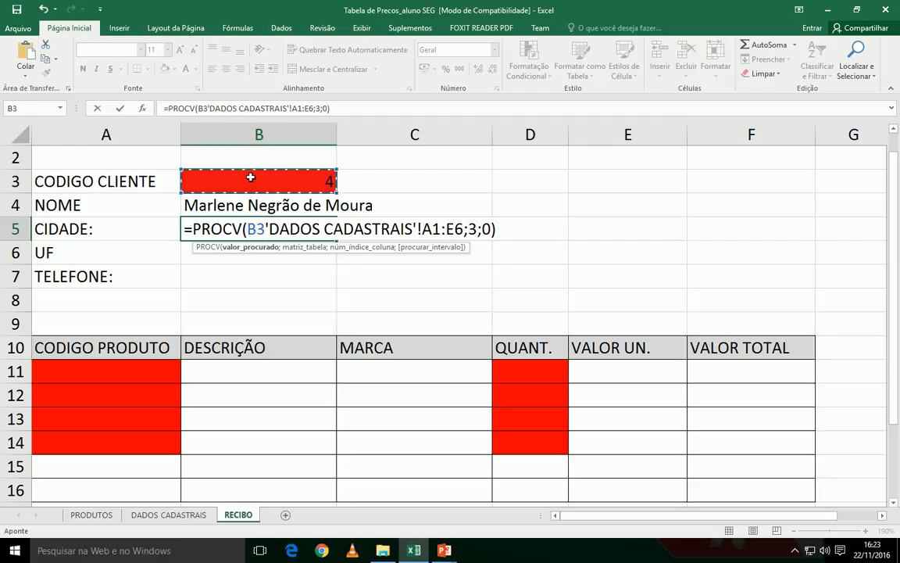
text(;)
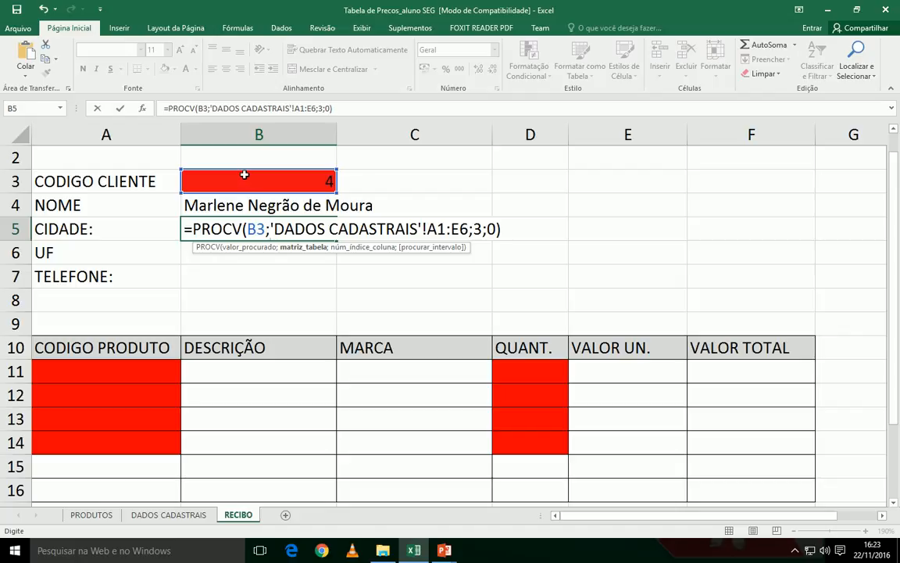
key(Return)
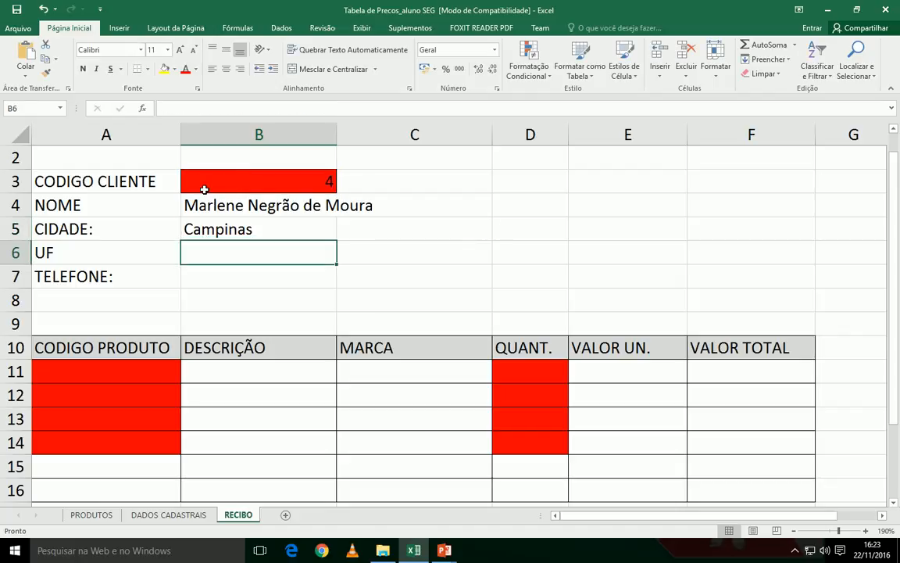
Step: Test the name and city lookups by entering each of the five client codes in B3 in ascending order, leaving the last one in place
click(203, 184)
text(1)
key(Tab)
click(203, 189)
text(2)
key(Tab)
click(203, 189)
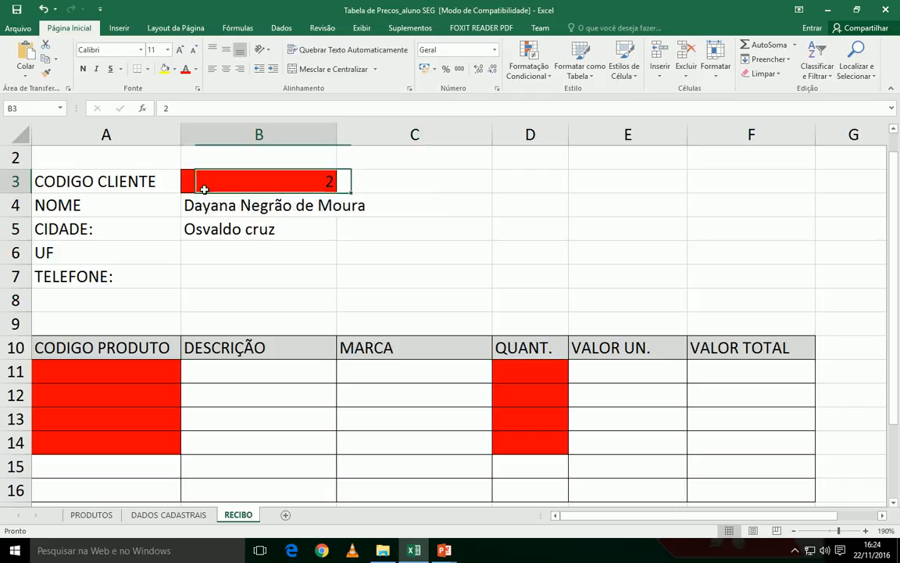
text(3)
key(Tab)
click(203, 189)
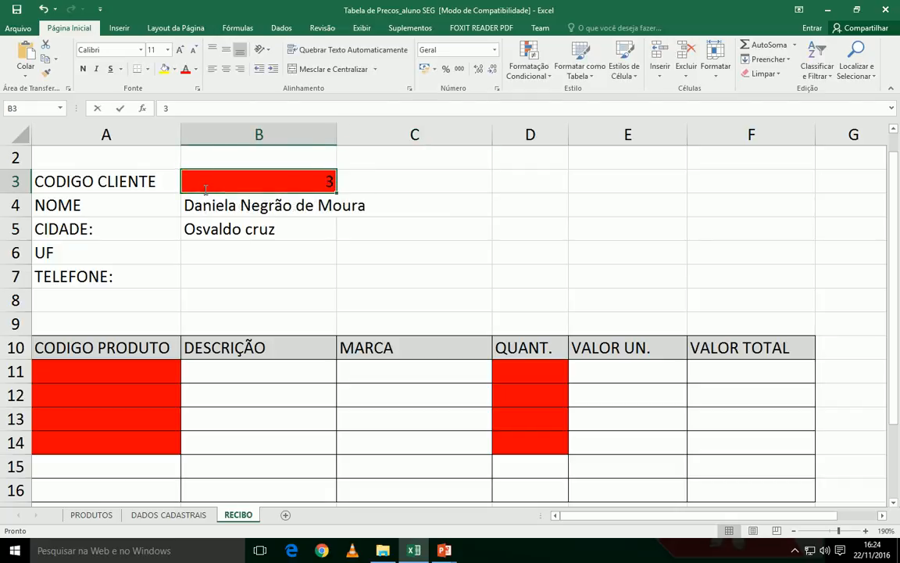
text(4)
key(Tab)
click(204, 189)
text(5)
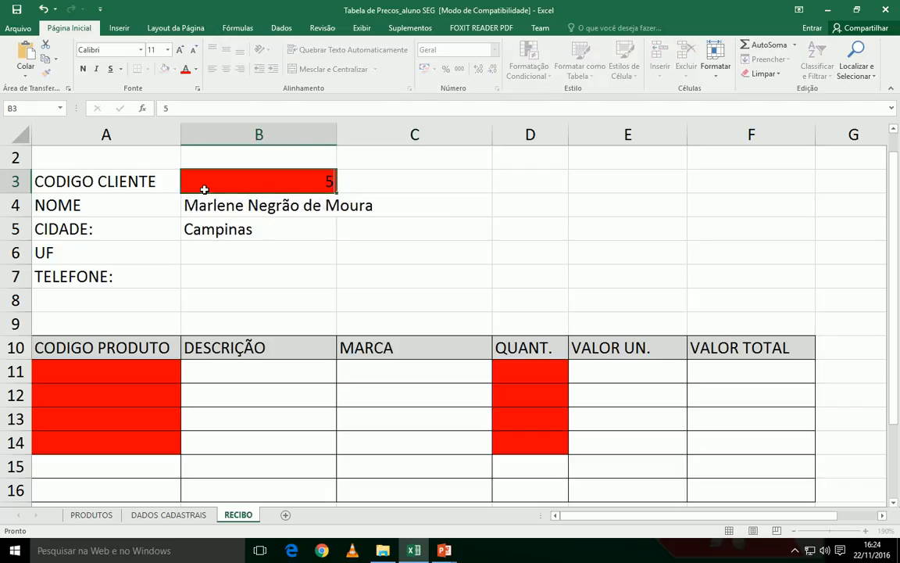
key(Tab)
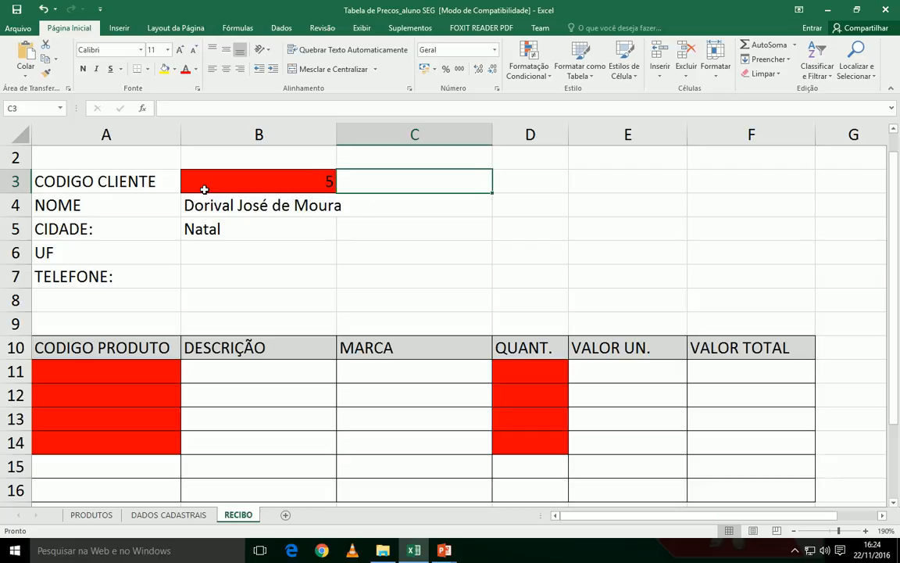
Step: Enter a PROCV formula in DESCRIÇÃO cell B11 that looks up A11 in PRODUTOS range A1:D6, with column index 2 and exact match 0
click(217, 373)
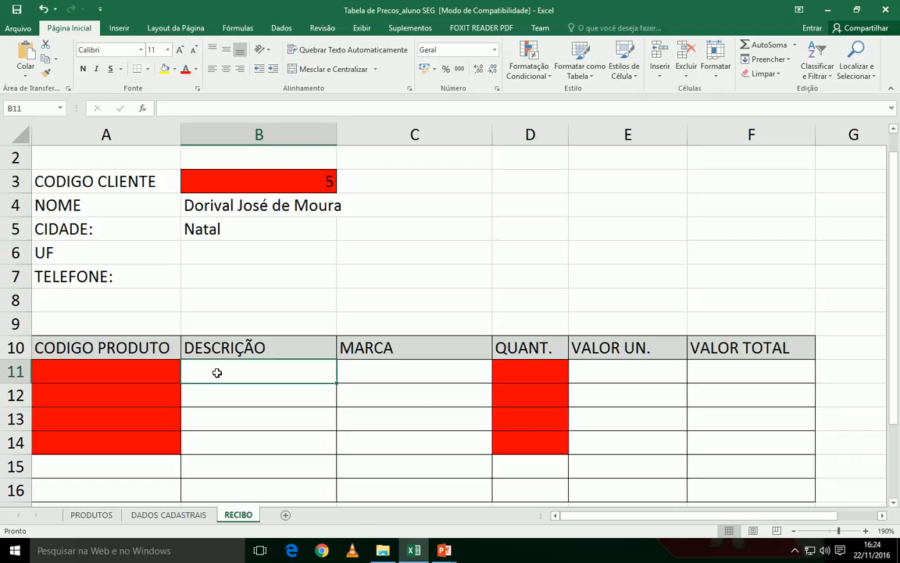
text(=PROCV()
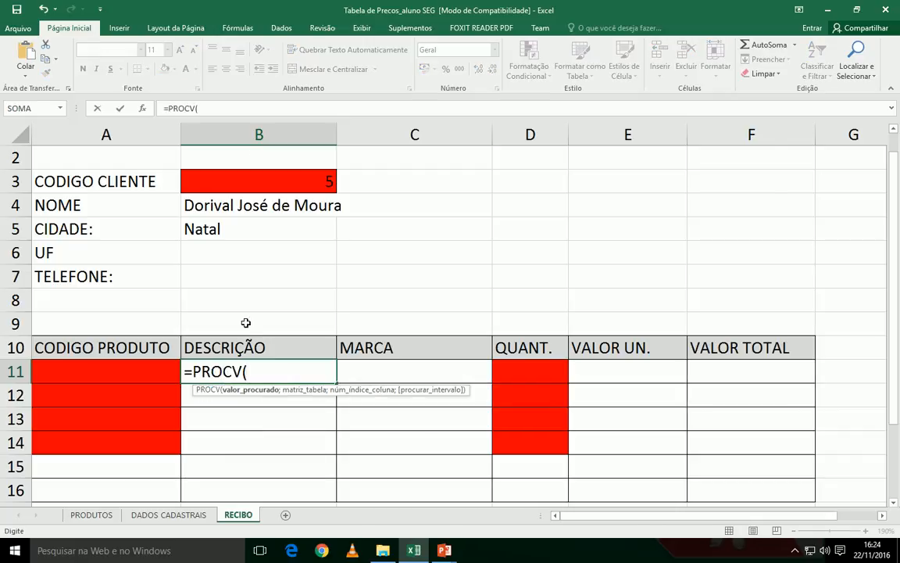
click(122, 371)
text(;)
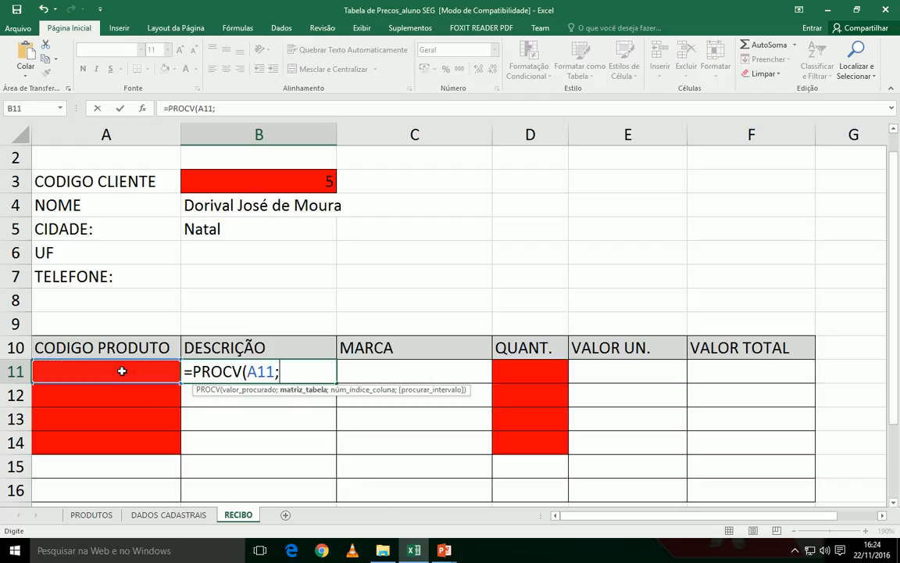
click(90, 516)
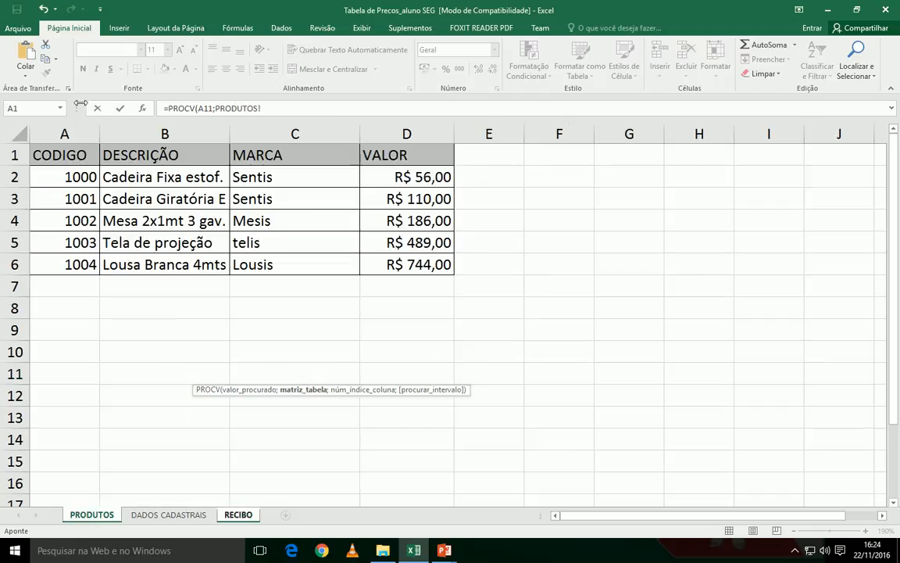
drag(55, 155, 412, 262)
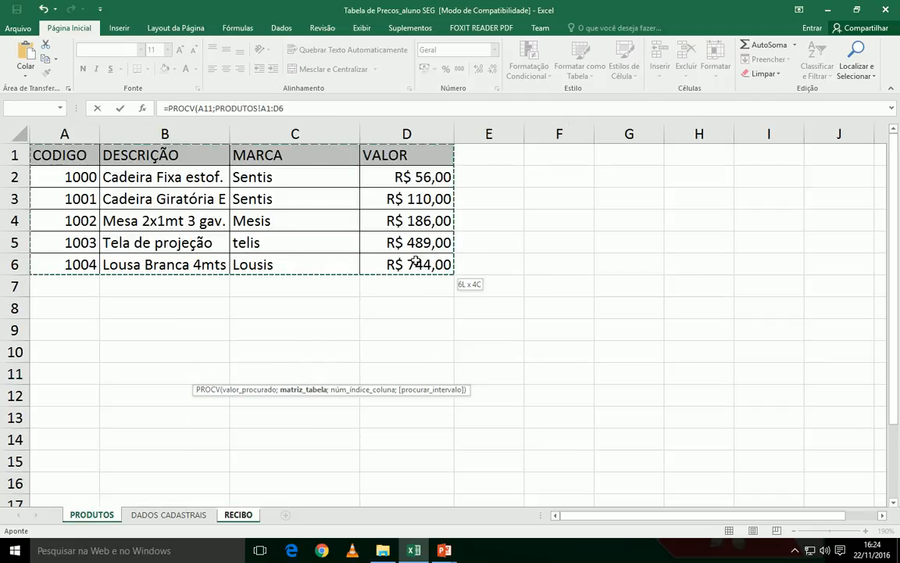
text(;)
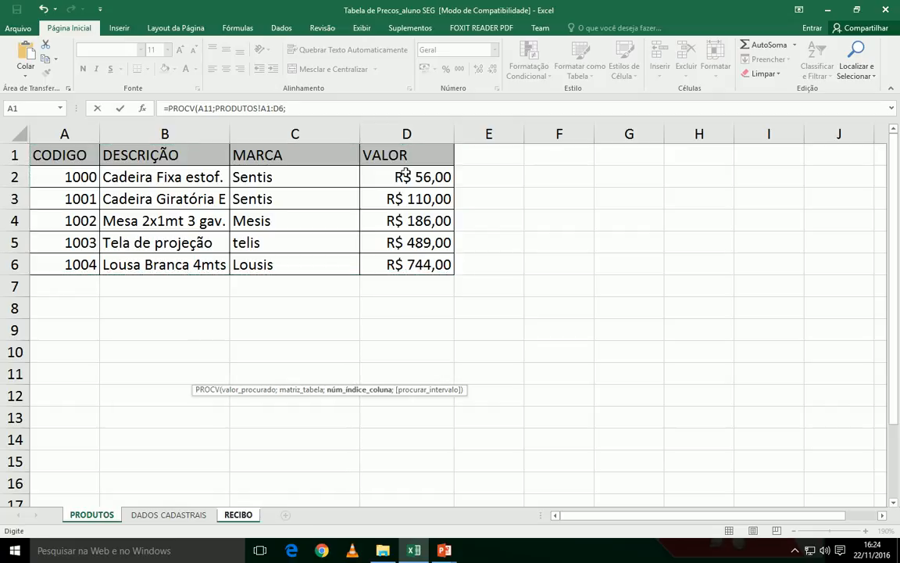
text(2;0))
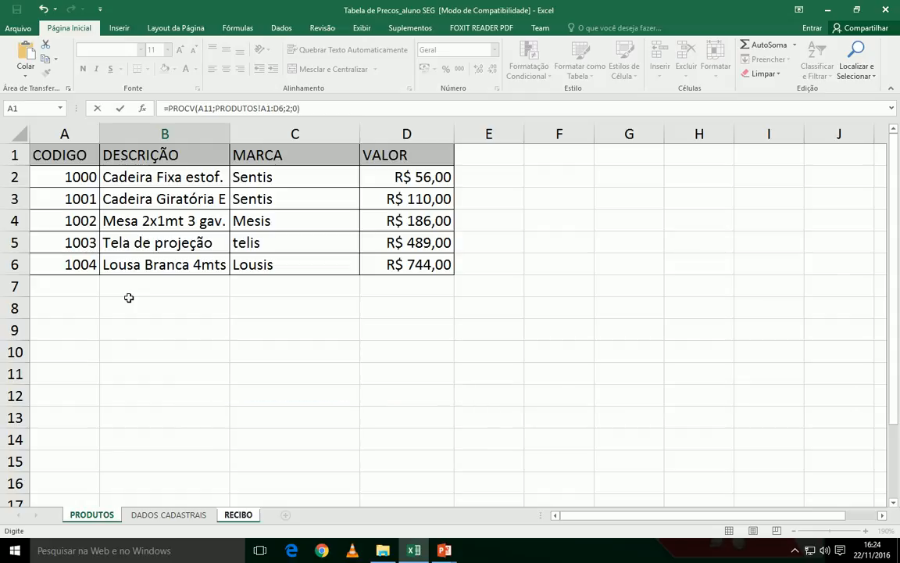
key(Return)
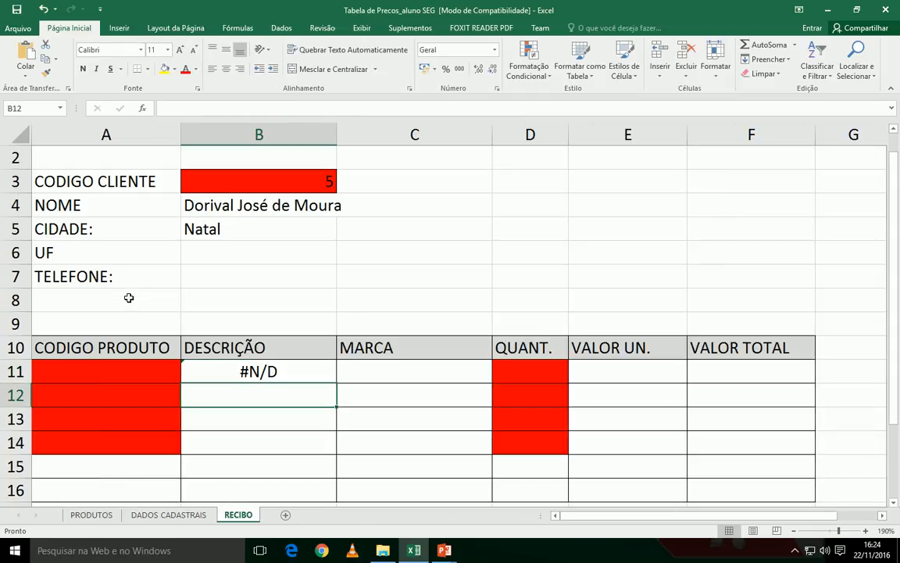
Step: Enter product code 1000 in cell A11 to test the description lookup
key(Left)
key(Up)
text(1000)
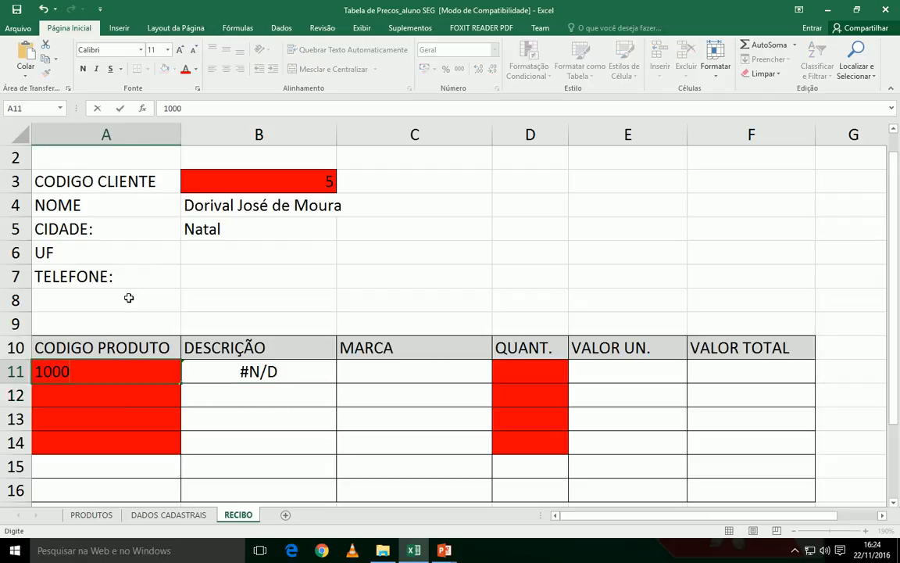
key(Return)
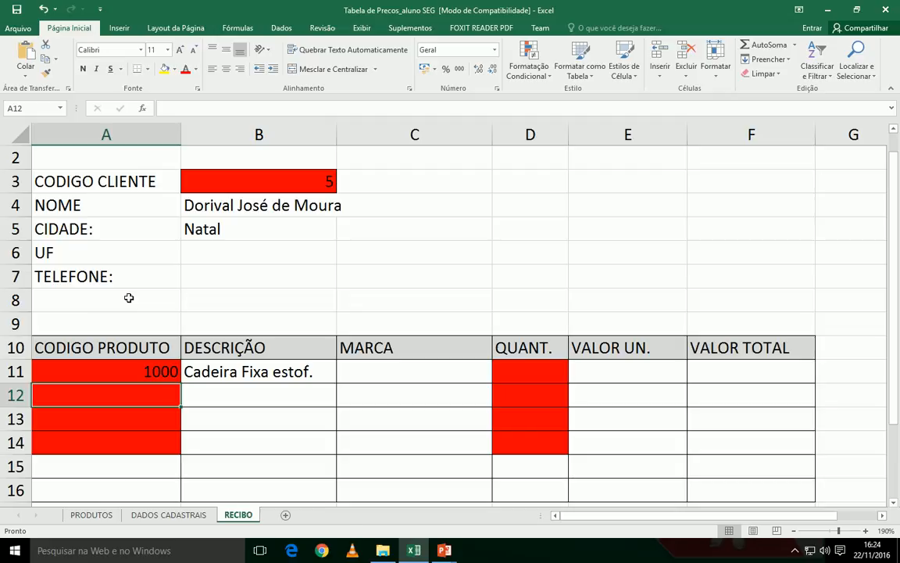
Step: Enter a PROCV formula in MARCA cell C11 that looks up A11 in PRODUTOS range A1:D6, with column index 3 and exact match 0
key(Up)
key(Right)
key(Right)
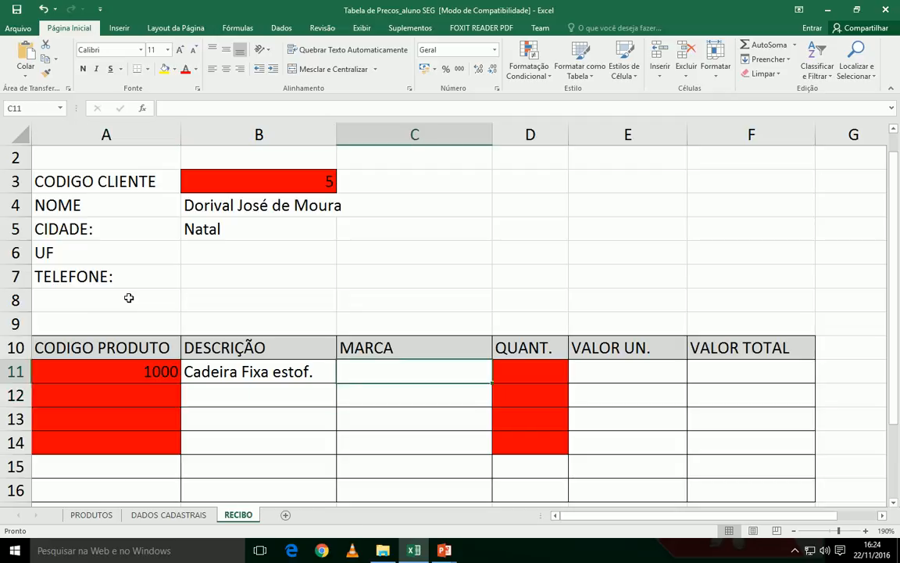
text(=P)
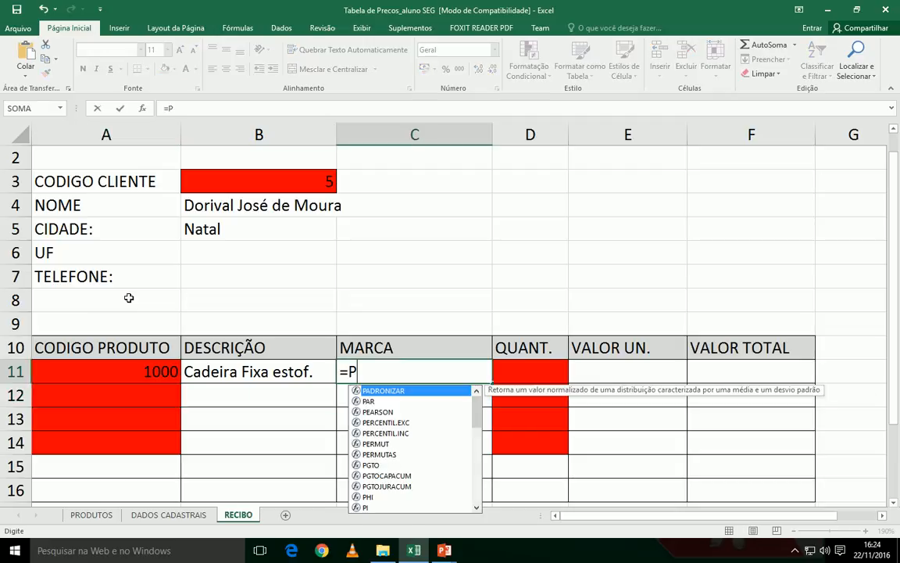
text(ROCV()
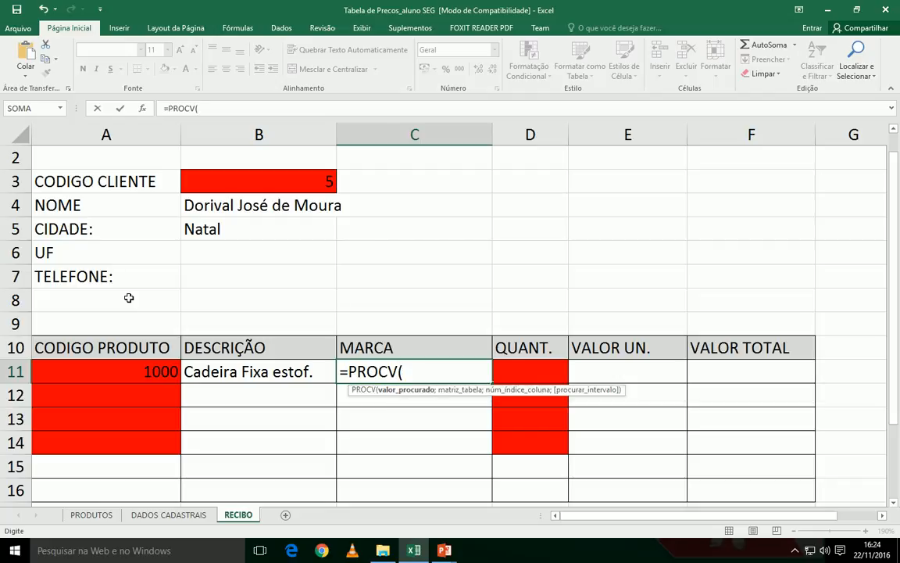
click(102, 376)
text(;)
click(92, 514)
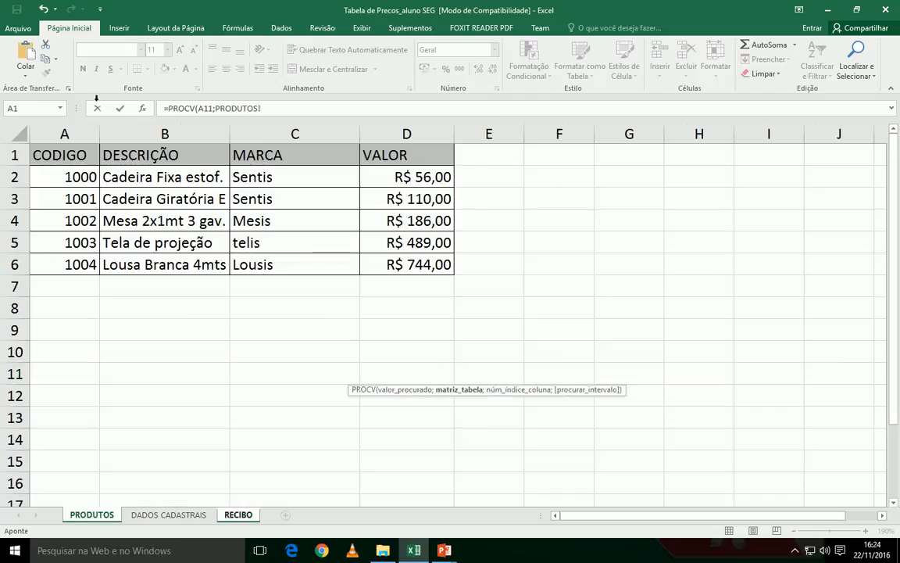
drag(72, 153, 422, 264)
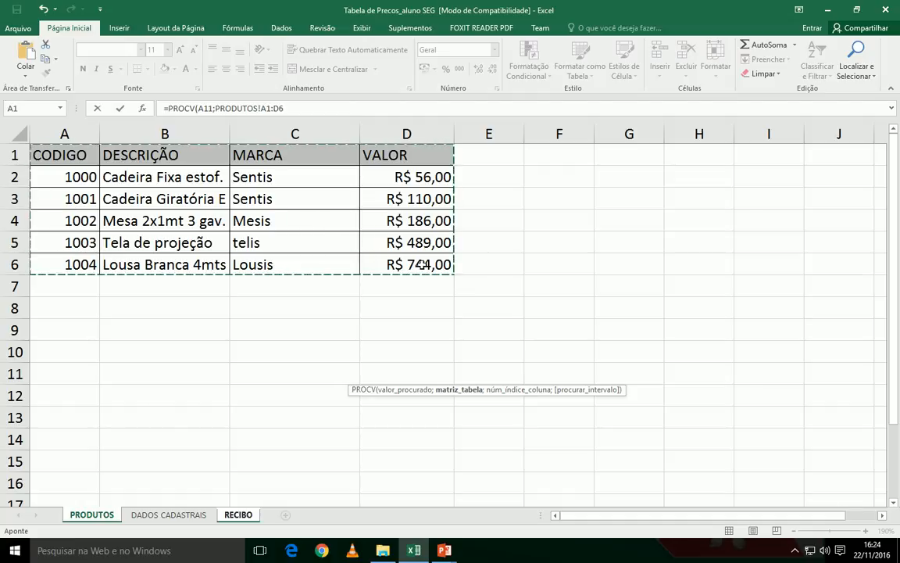
text(;)
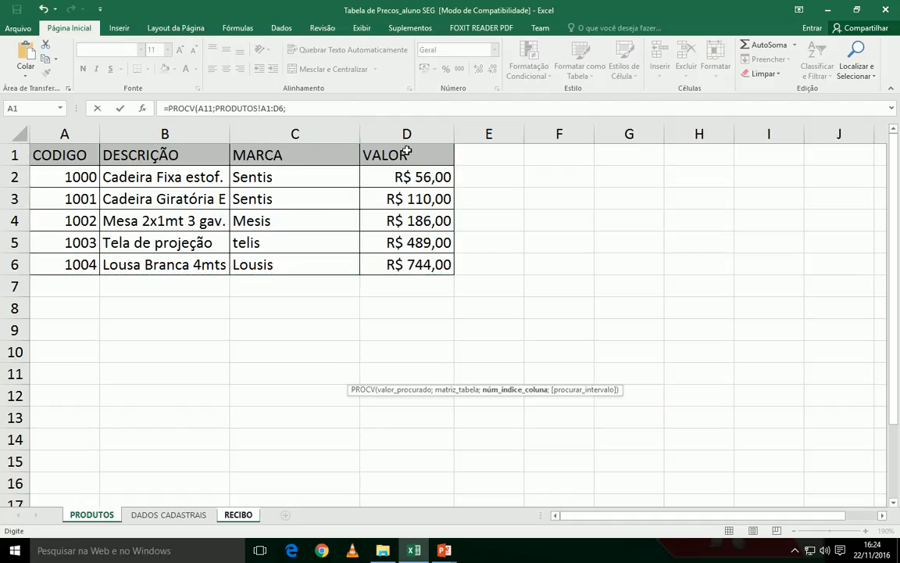
text(3;0))
key(Return)
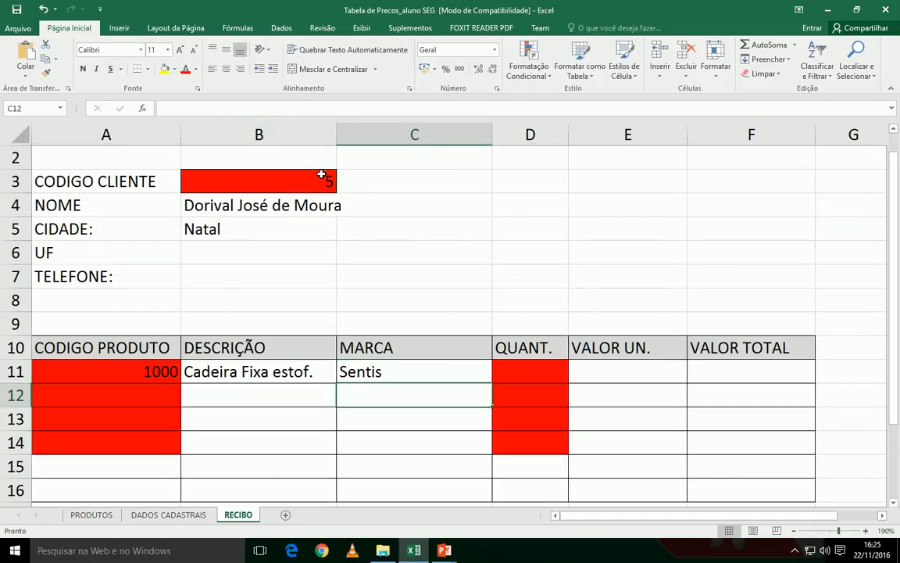
Step: Copy the DESCRIÇÃO formula from B11 down to B14 and view the copied formula in B12
click(306, 371)
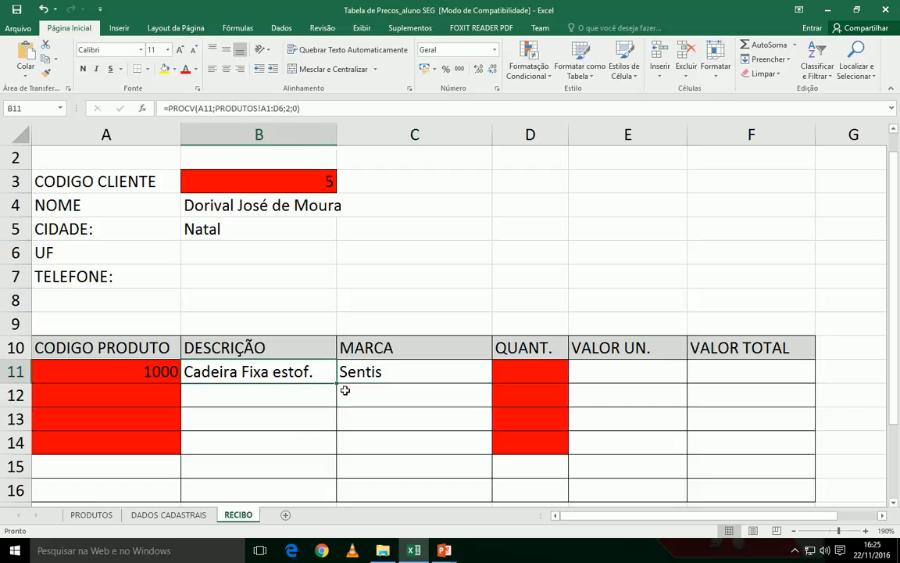
drag(336, 383, 334, 454)
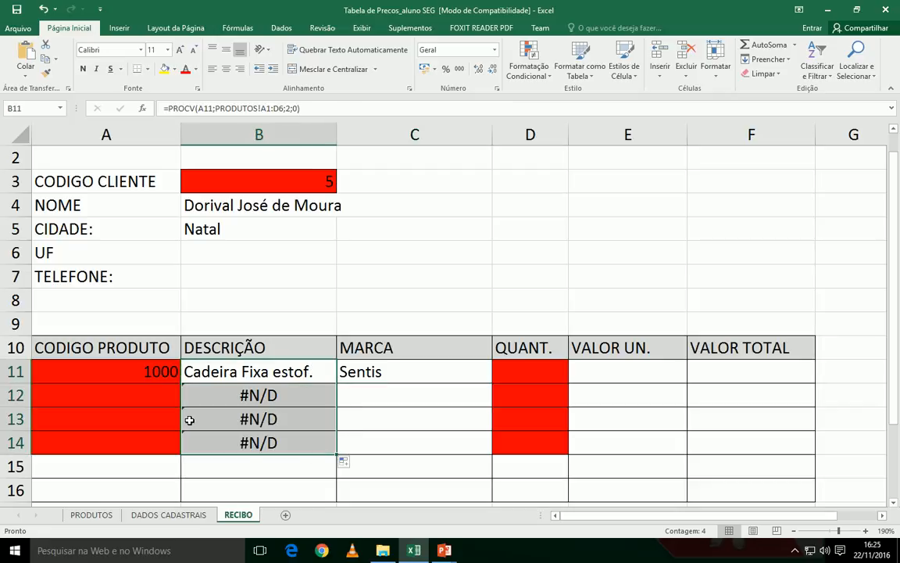
click(246, 403)
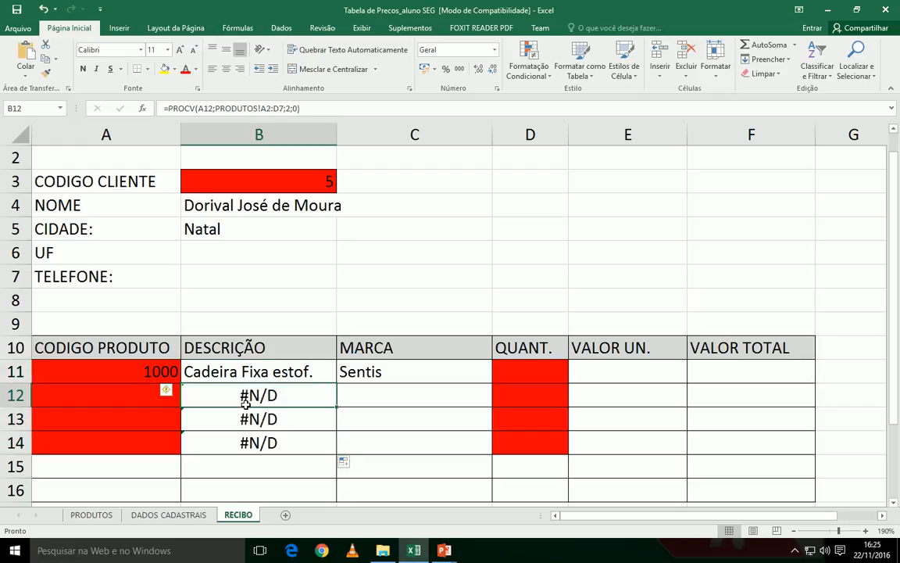
double_click(246, 404)
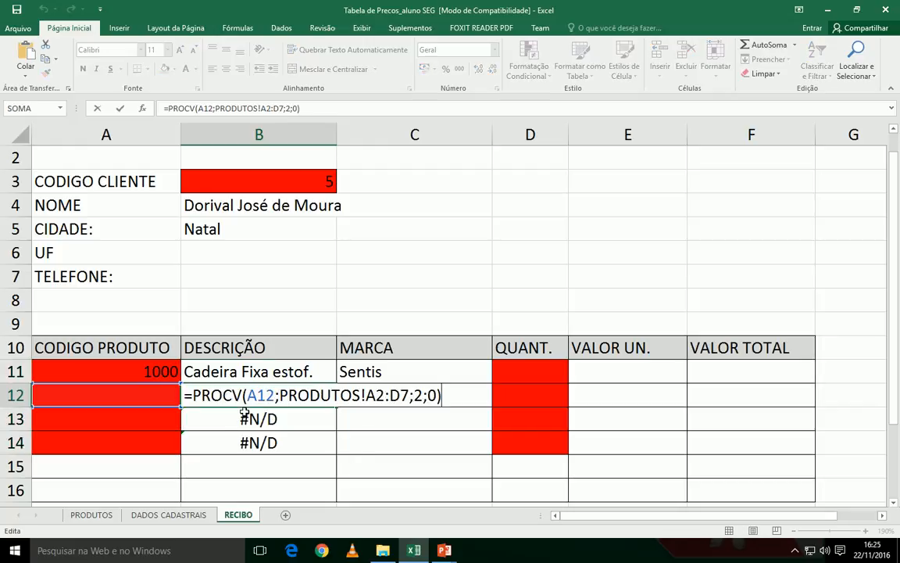
key(Escape)
Step: Enter product code 1000 in cells A12, A13 and A14 to test the copied description formulas
click(148, 398)
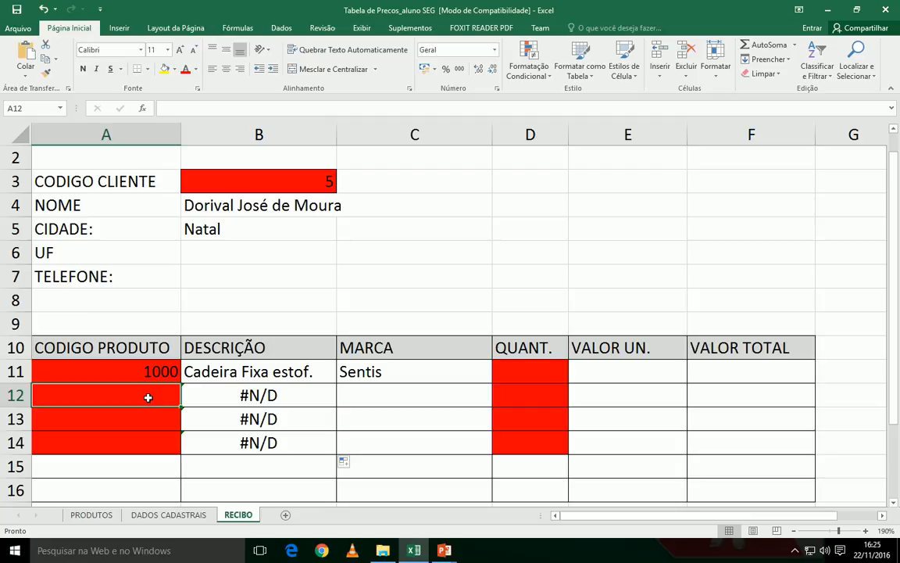
text(1000)
key(Return)
text(1000)
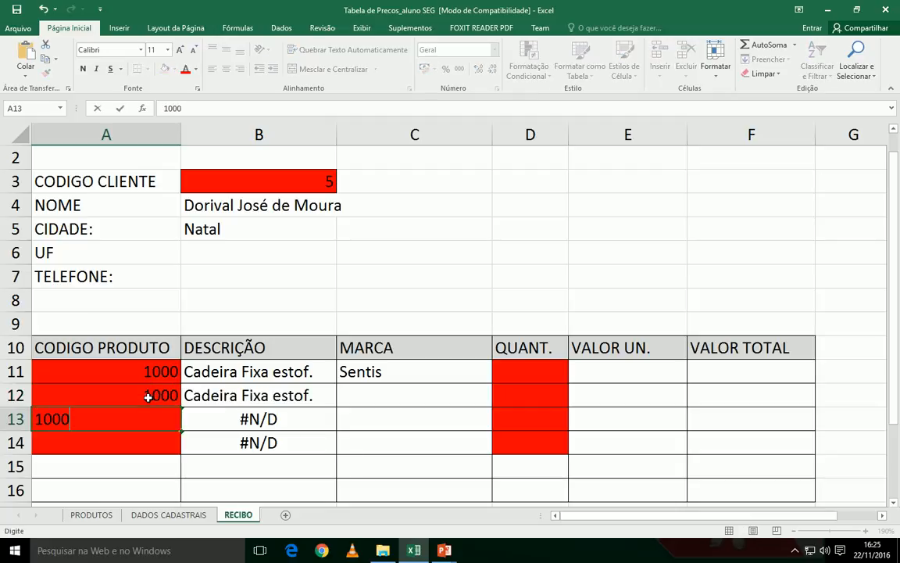
key(Return)
text(1000)
key(Return)
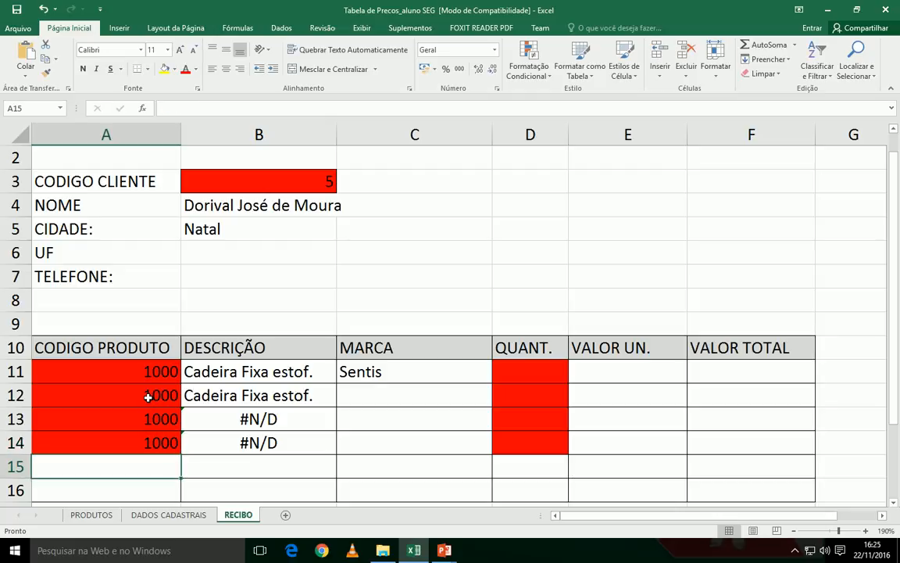
Step: Compare the PRODUTOS table range used in the DESCRIÇÃO formulas of cells B11, B12 and B13
click(248, 375)
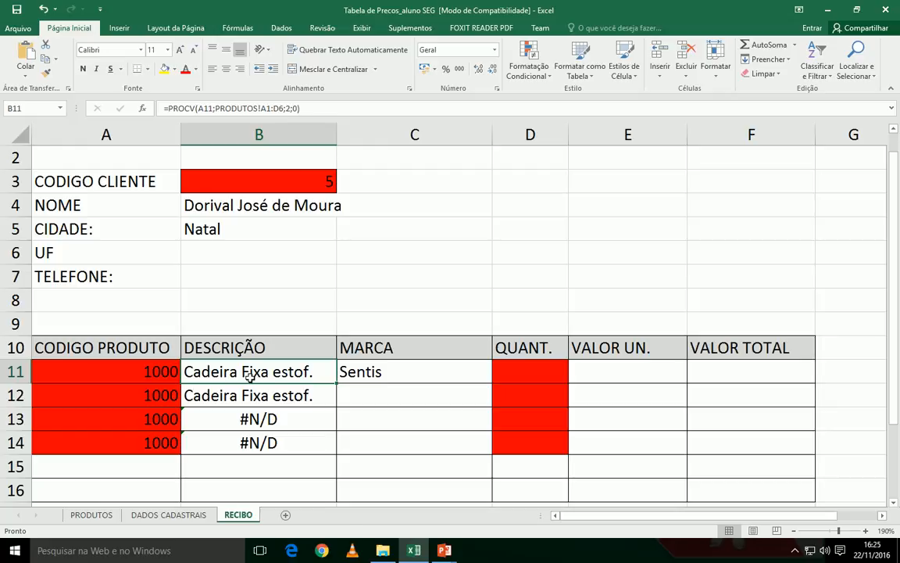
click(258, 108)
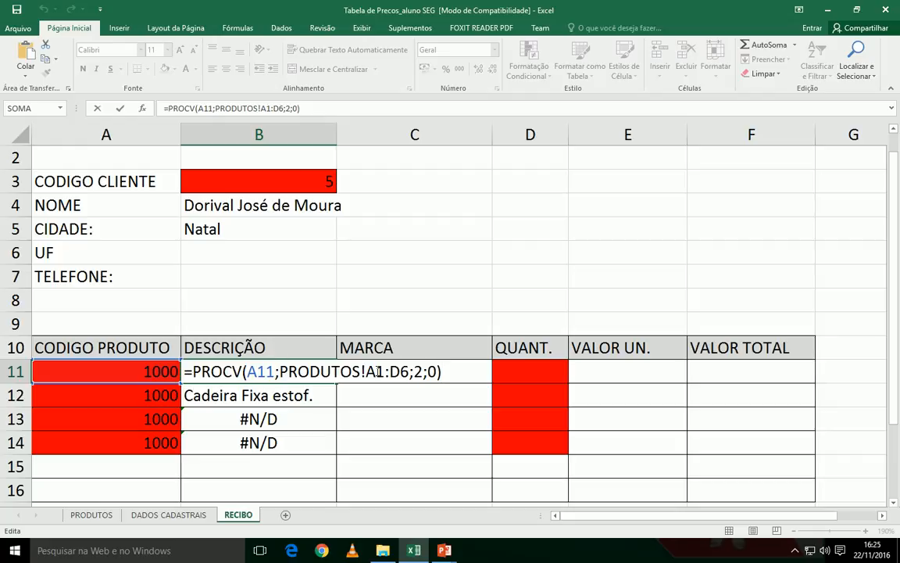
key(Return)
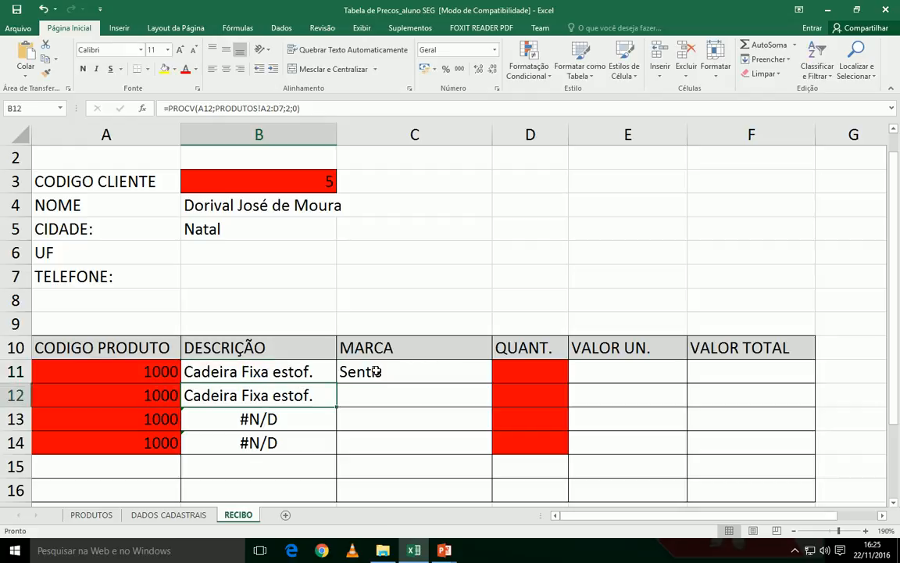
key(F2)
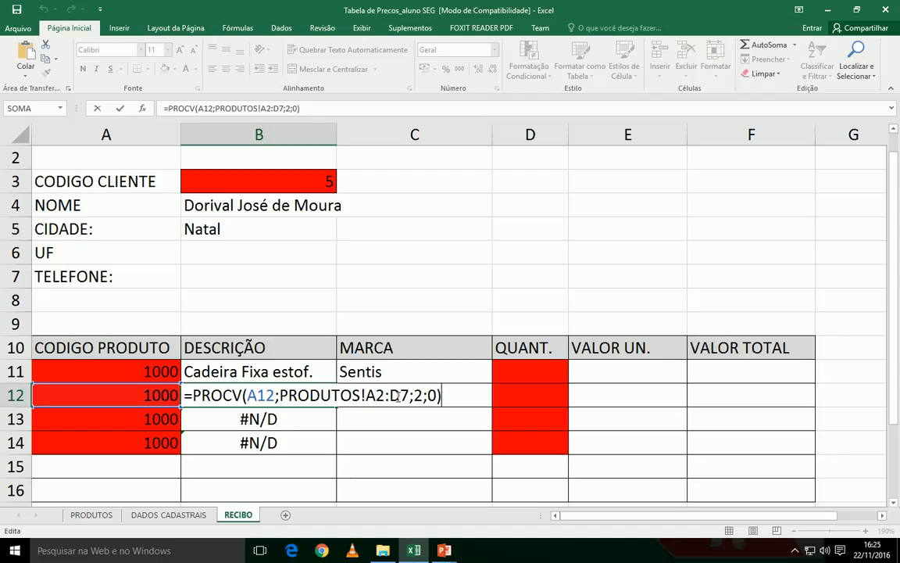
key(Return)
double_click(332, 422)
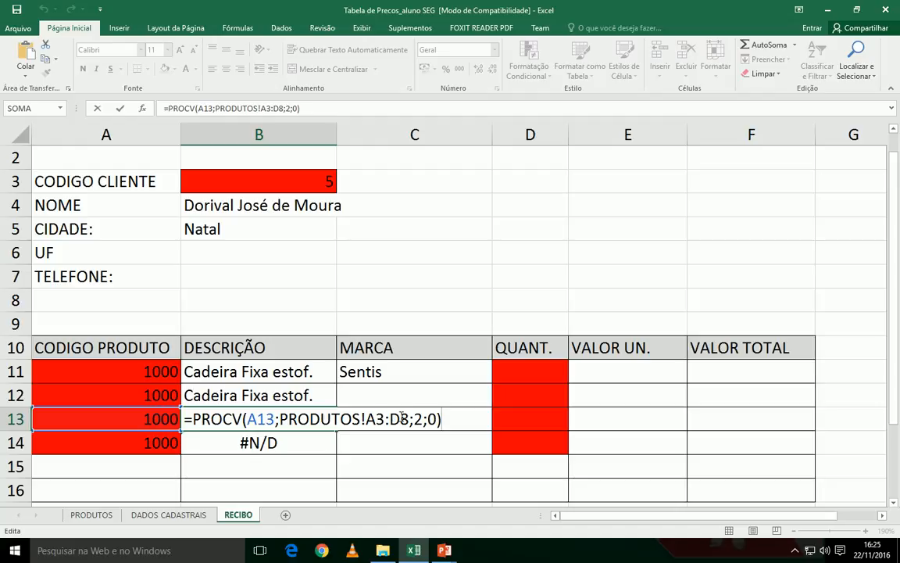
key(Return)
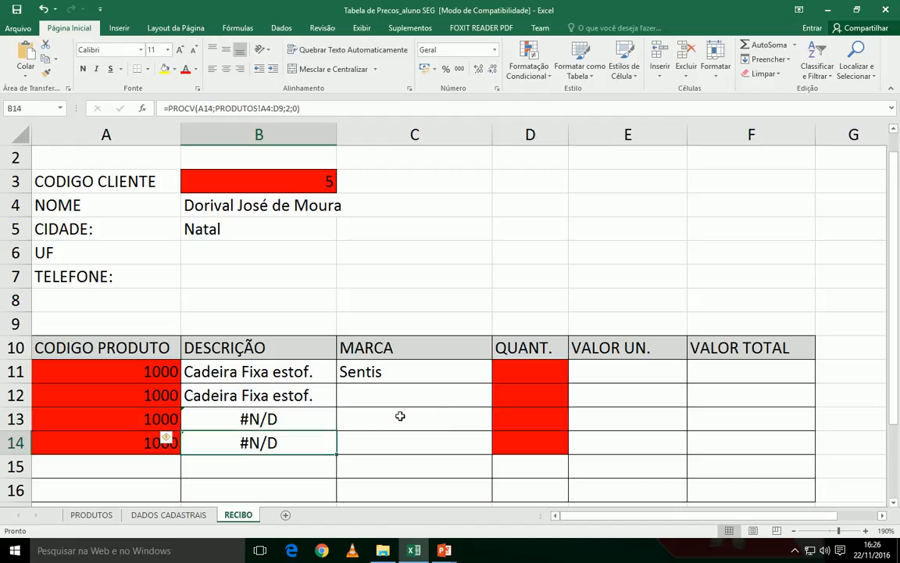
Step: Make the PRODUTOS range in B11's formula absolute as $A$1:$D$6 and copy the formula down to B14
key(Up)
key(Up)
key(Up)
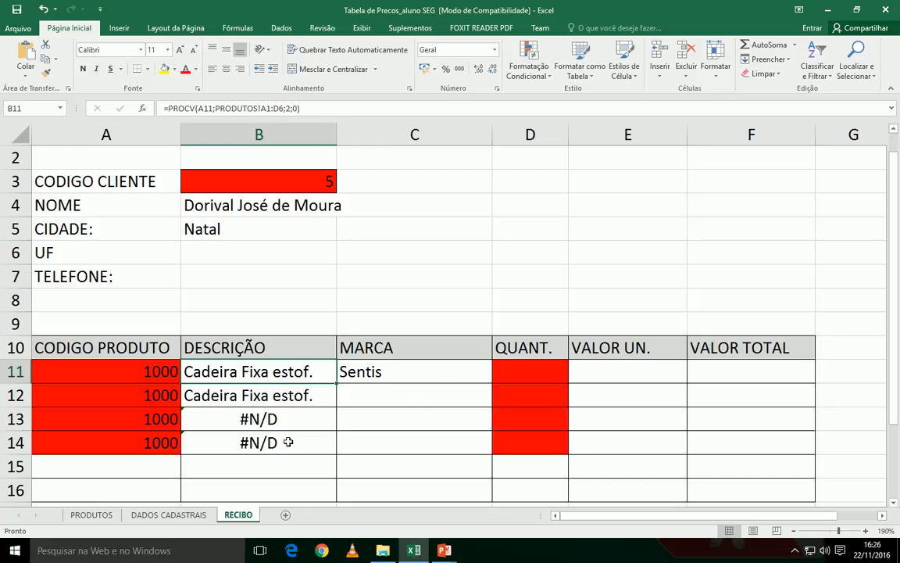
key(F2)
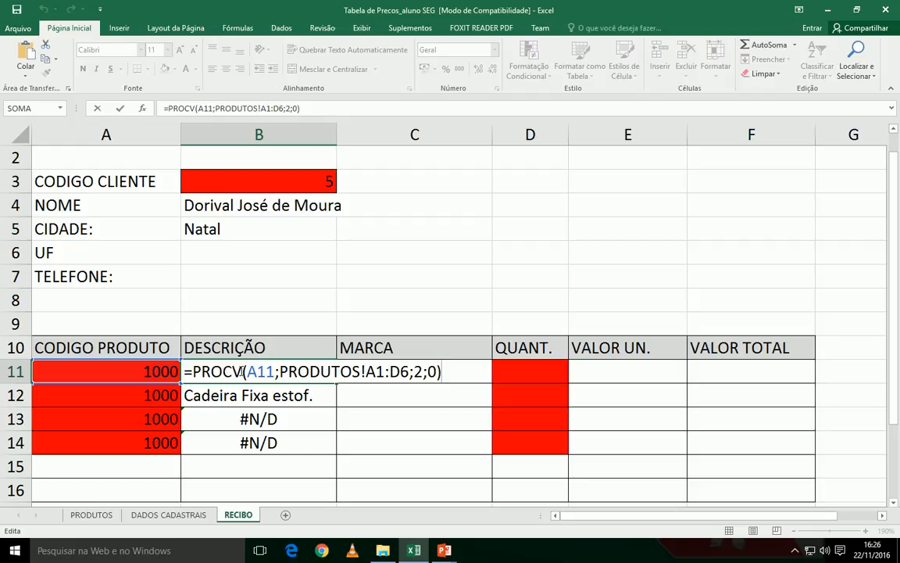
click(359, 364)
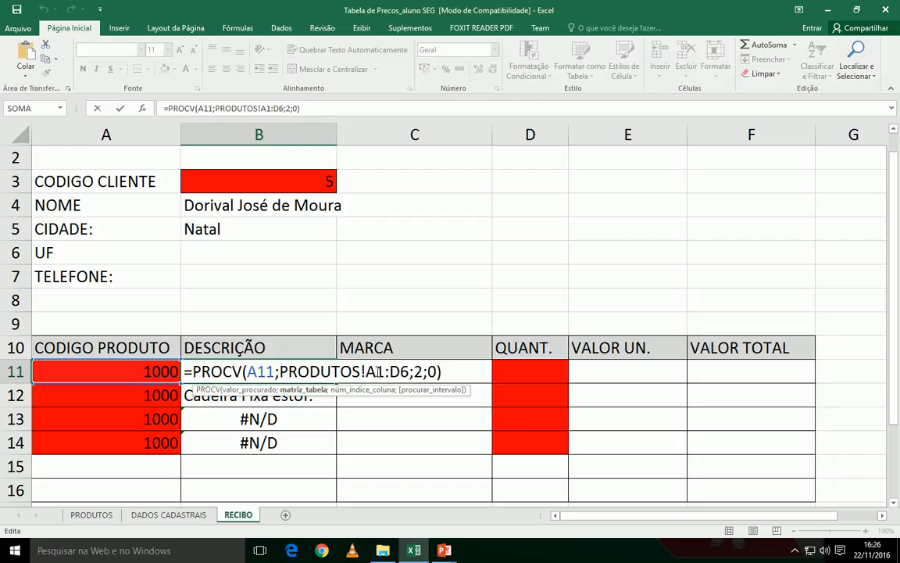
text($)
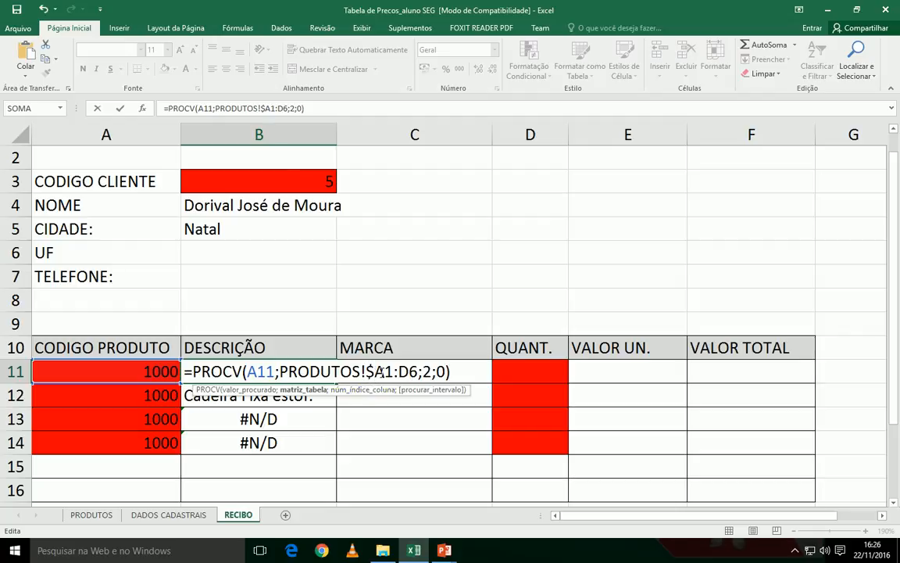
click(385, 371)
text($)
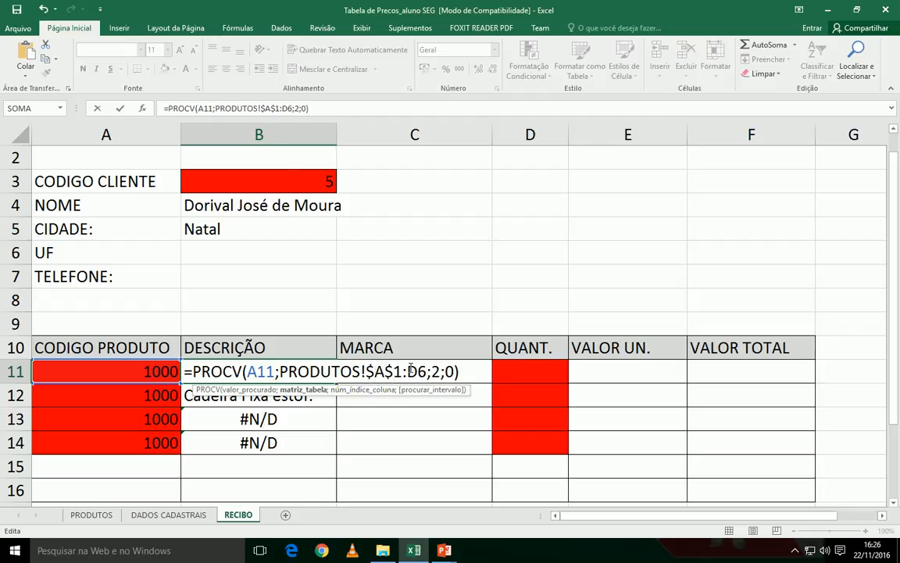
click(416, 371)
text($)
text($D$)
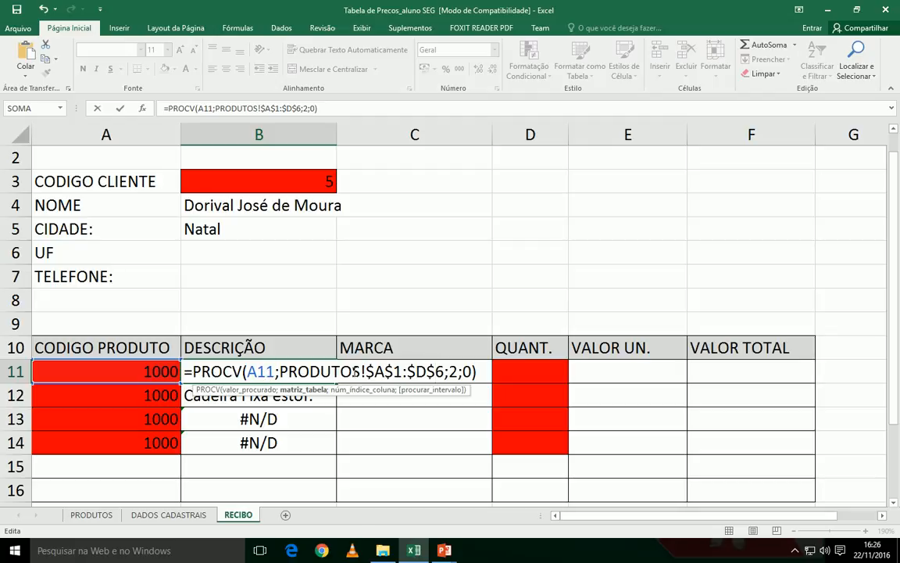
key(Return)
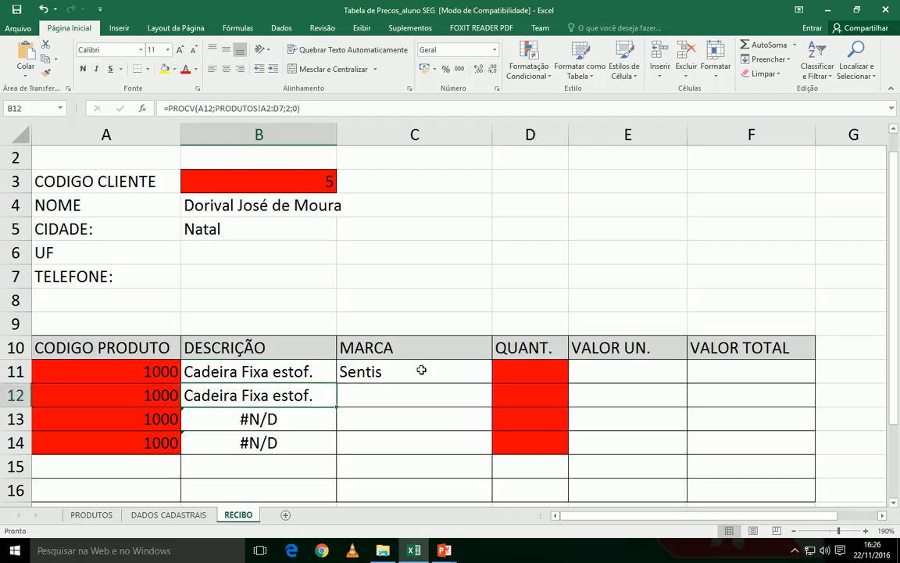
click(309, 375)
drag(332, 380, 331, 451)
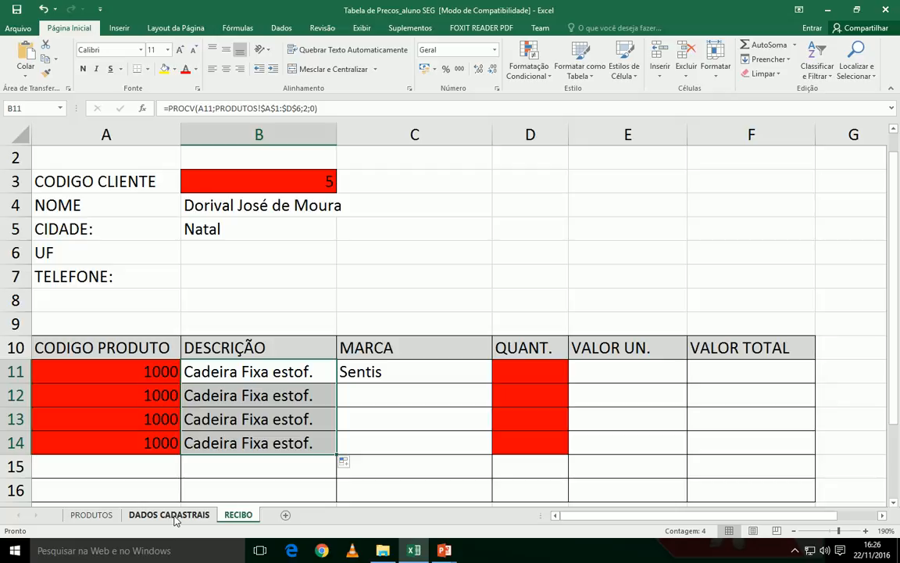
Step: Define the name PRODUTOS2 for range A1:D6 on the PRODUTOS sheet, with workbook scope
click(92, 515)
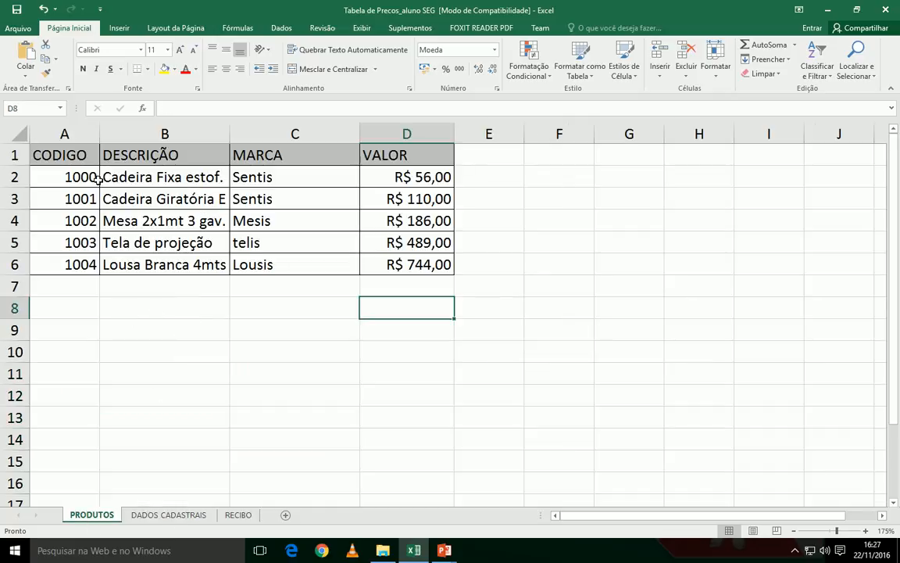
drag(57, 147, 424, 265)
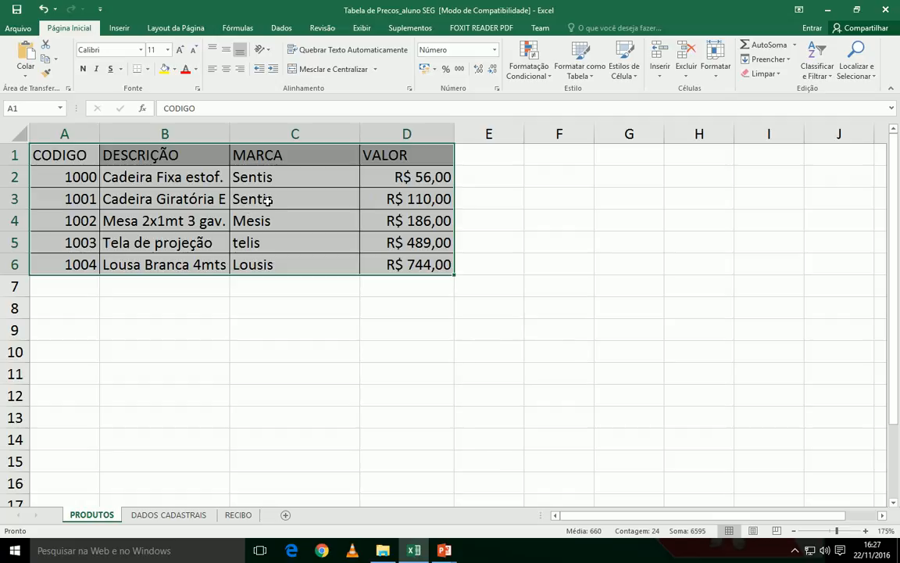
right_click(268, 202)
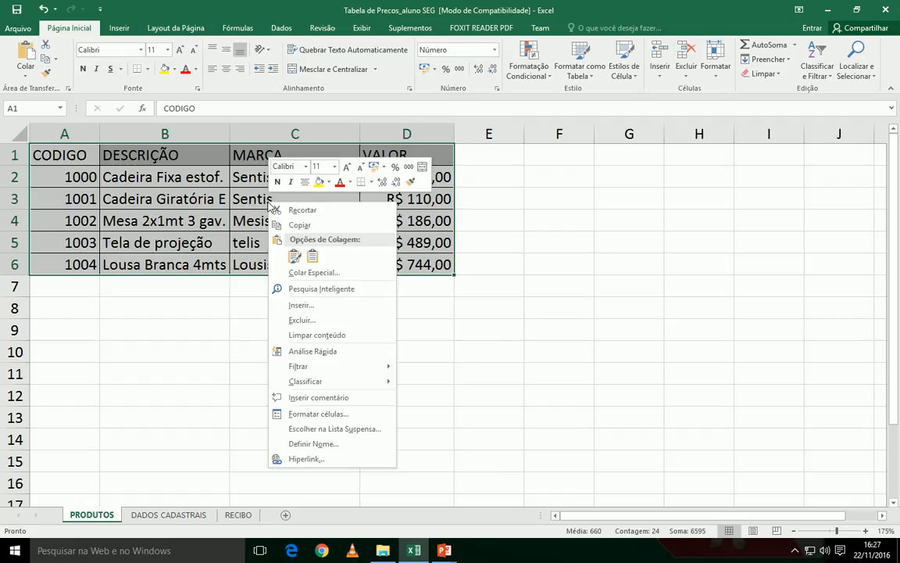
click(316, 444)
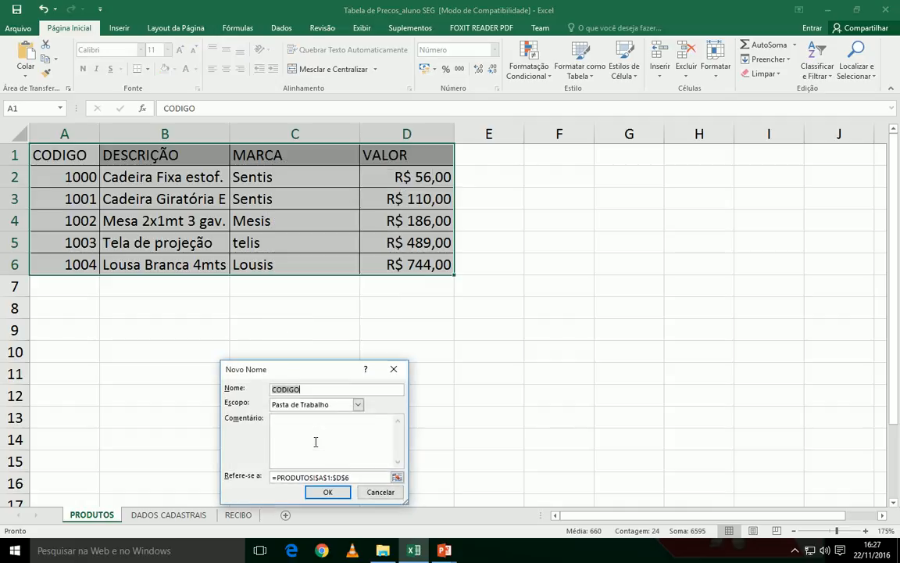
text(P)
text(RODUTOS2)
drag(302, 374, 326, 259)
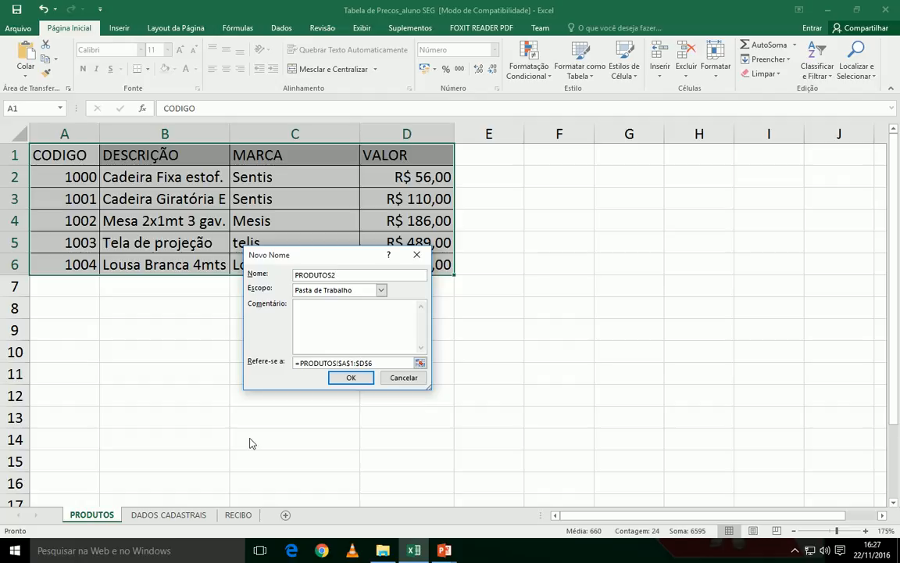
click(348, 378)
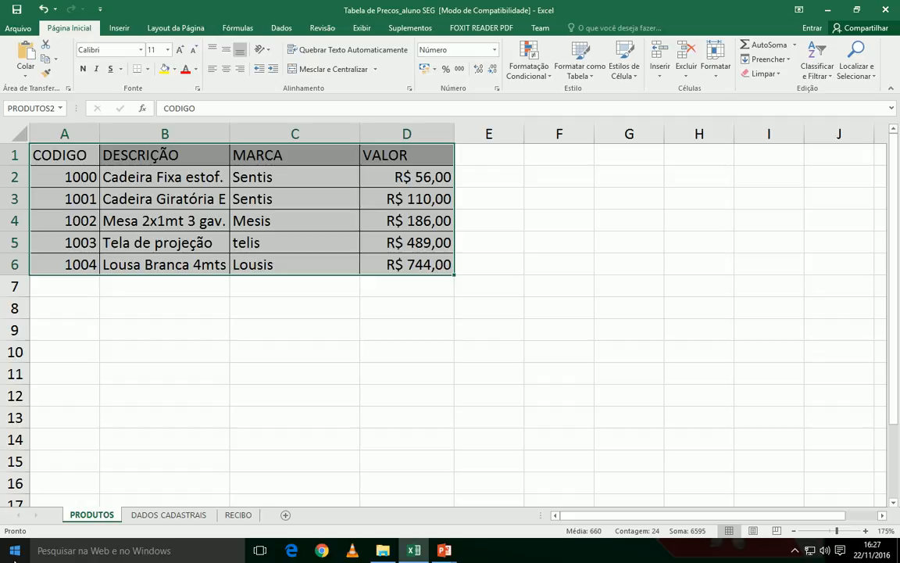
Step: Clear the DESCRIÇÃO formulas from cells B11 to B14 on the RECIBO sheet
click(193, 513)
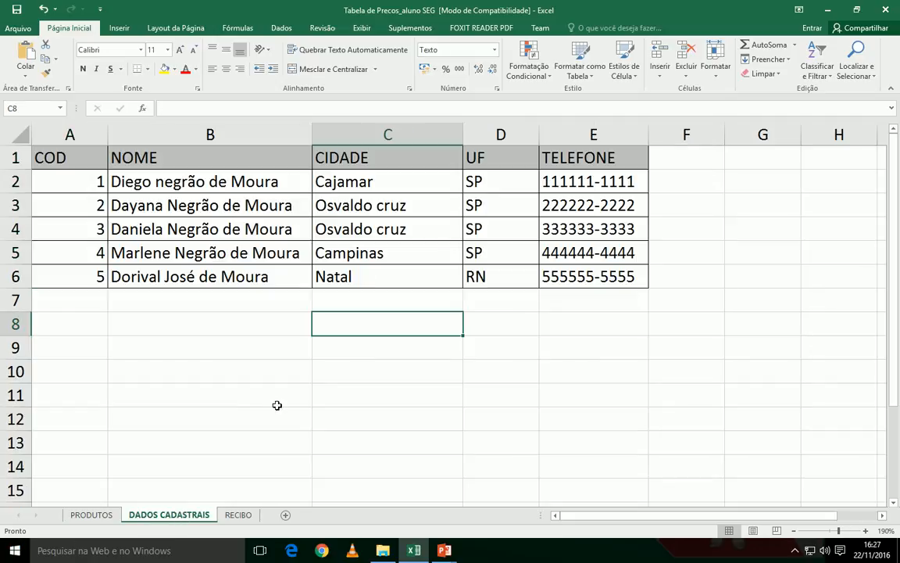
click(238, 515)
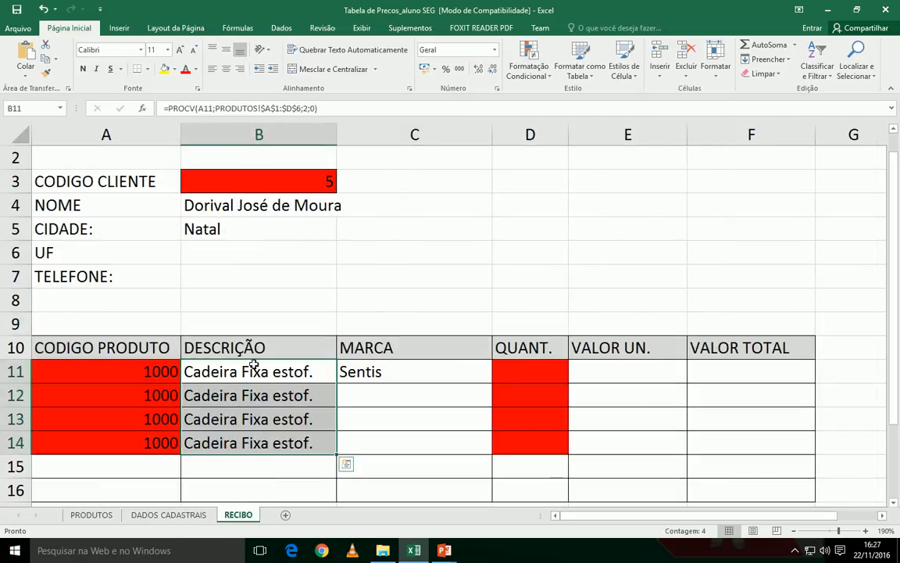
drag(257, 378, 243, 440)
key(Delete)
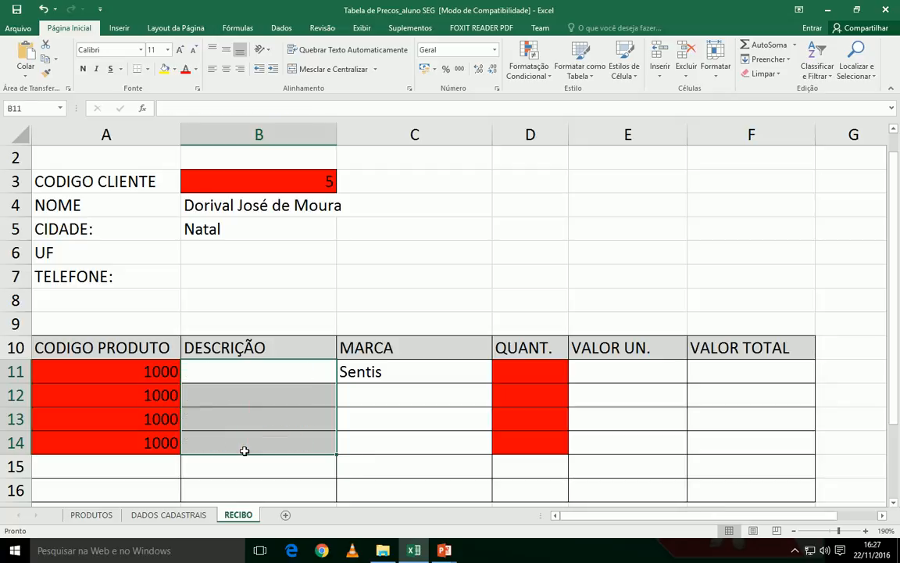
Step: Enter =PROCV(A11;PRODUTOS2;2;0) in cell B11 to look up the product description through the named range
click(248, 368)
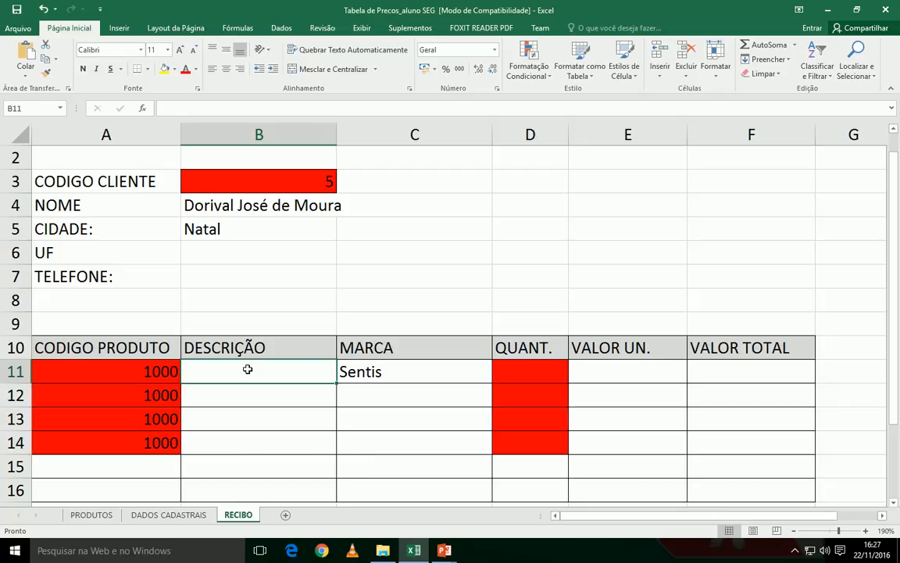
text(=PROCV()
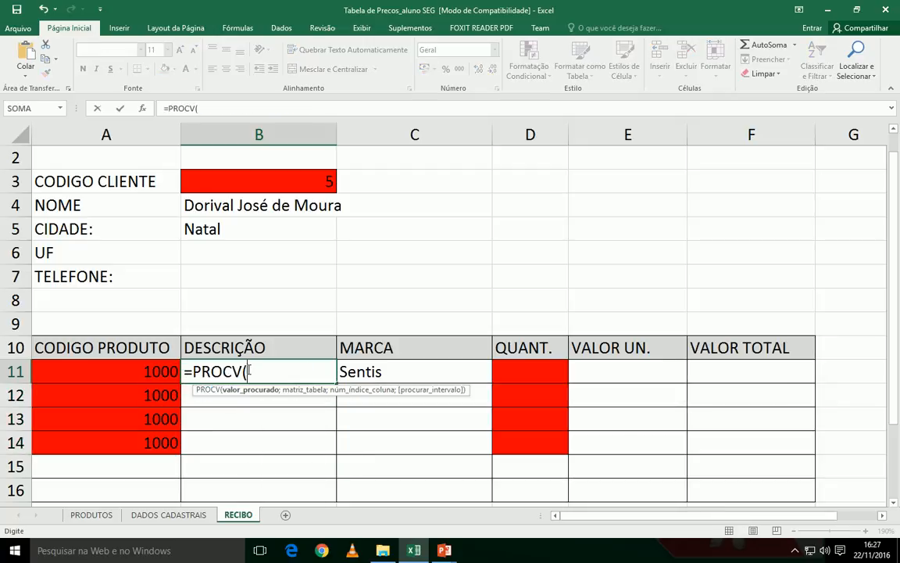
click(149, 371)
text(;)
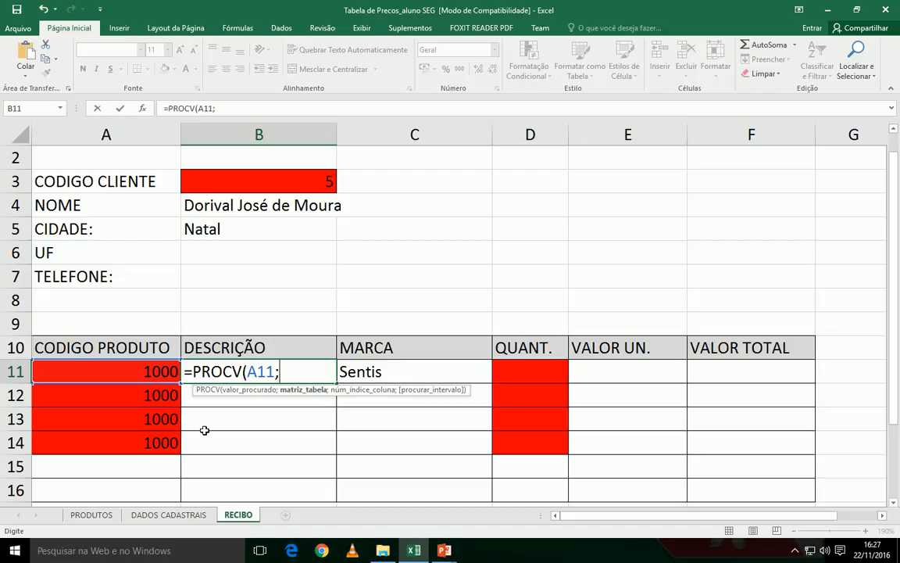
text(PRODUTO)
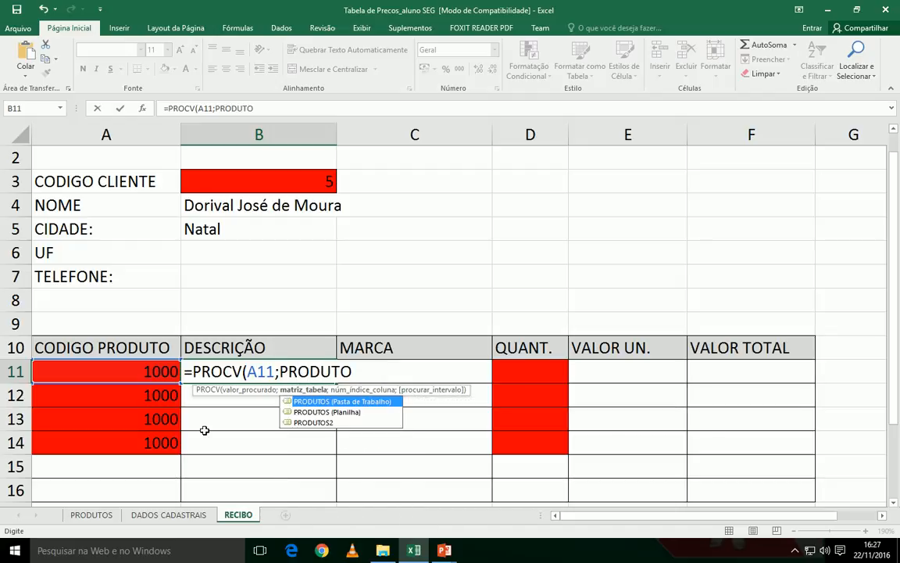
text(S2)
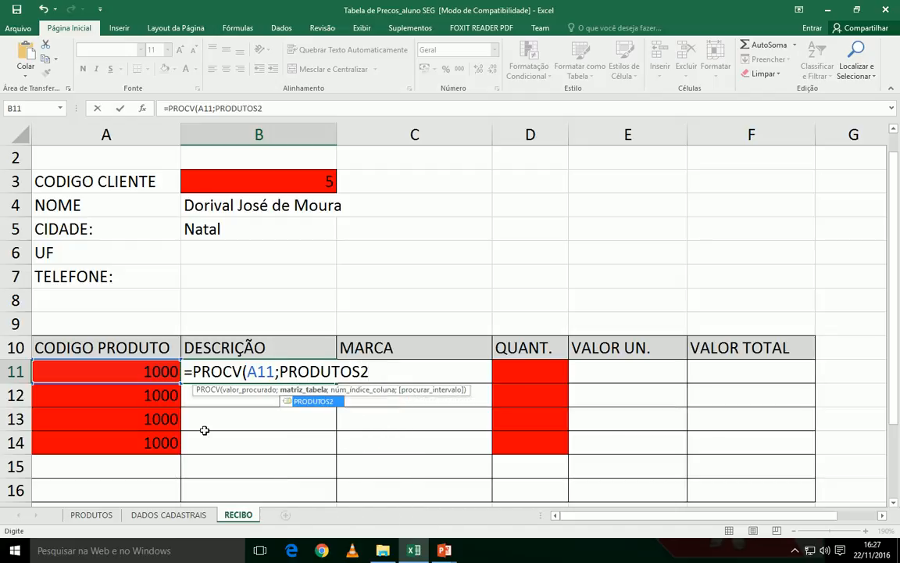
text(;)
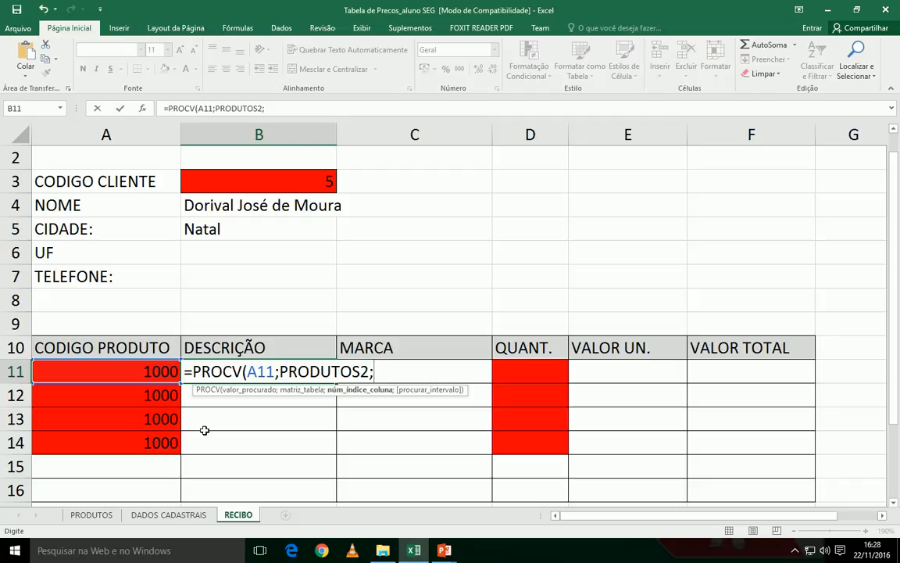
text(2;0)
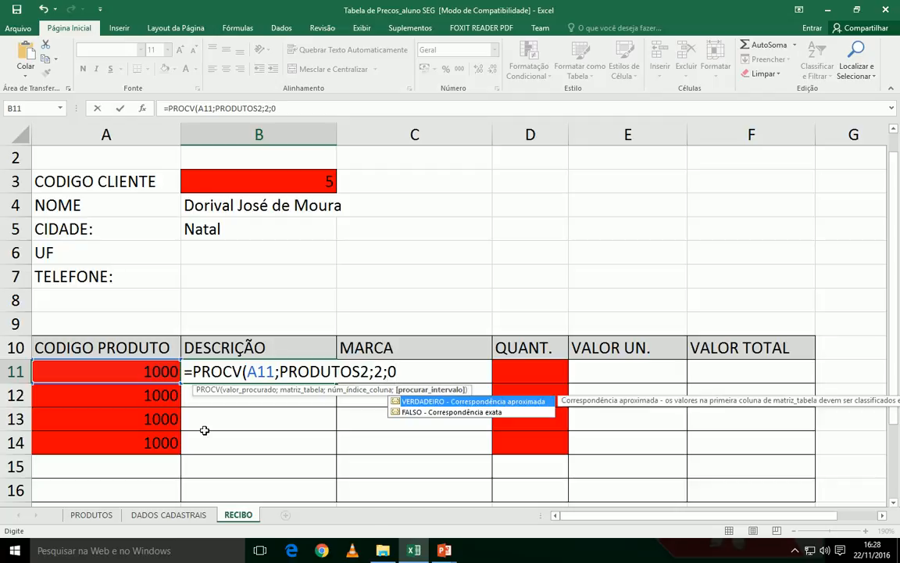
text())
key(Return)
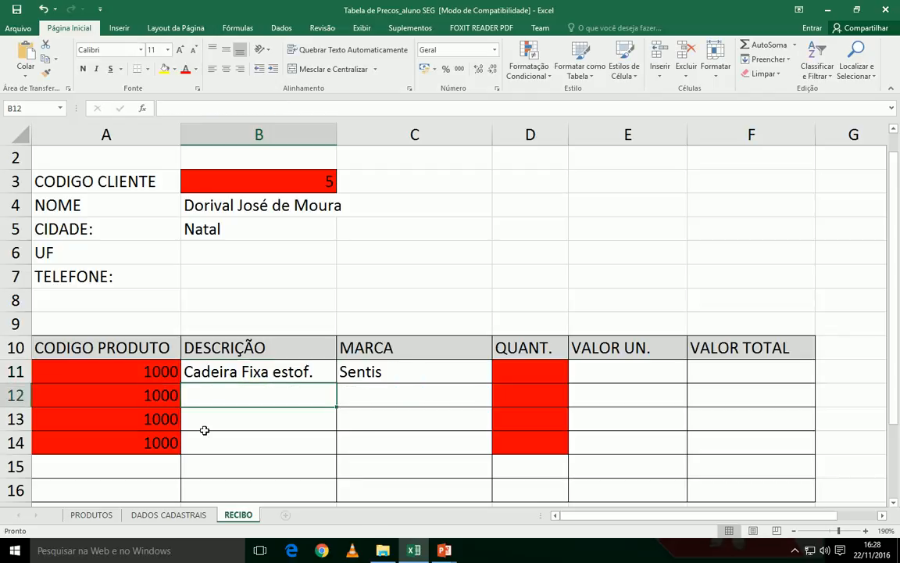
Step: Review the PRODUTOS2 reference in B11's formula against the table on the PRODUTOS sheet, and return to RECIBO
key(Up)
key(F2)
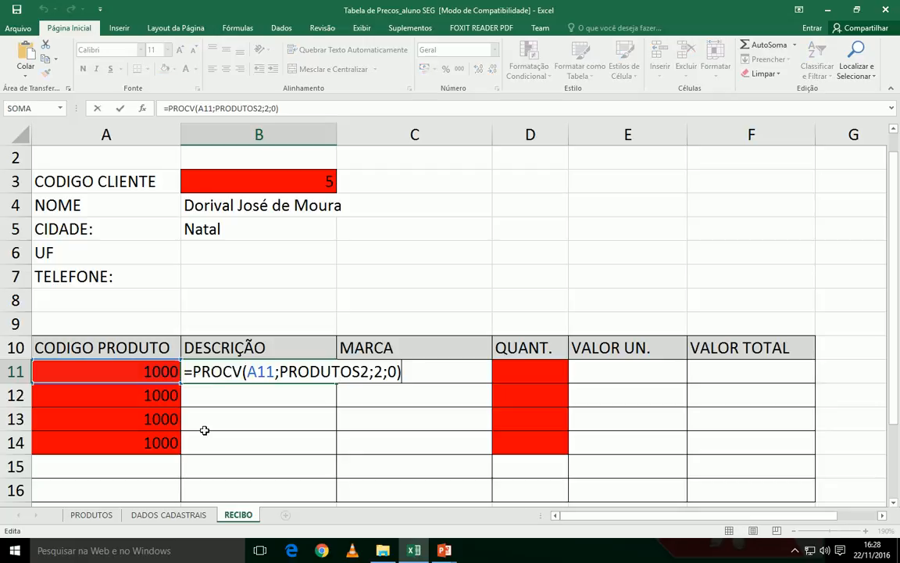
key(Escape)
click(91, 514)
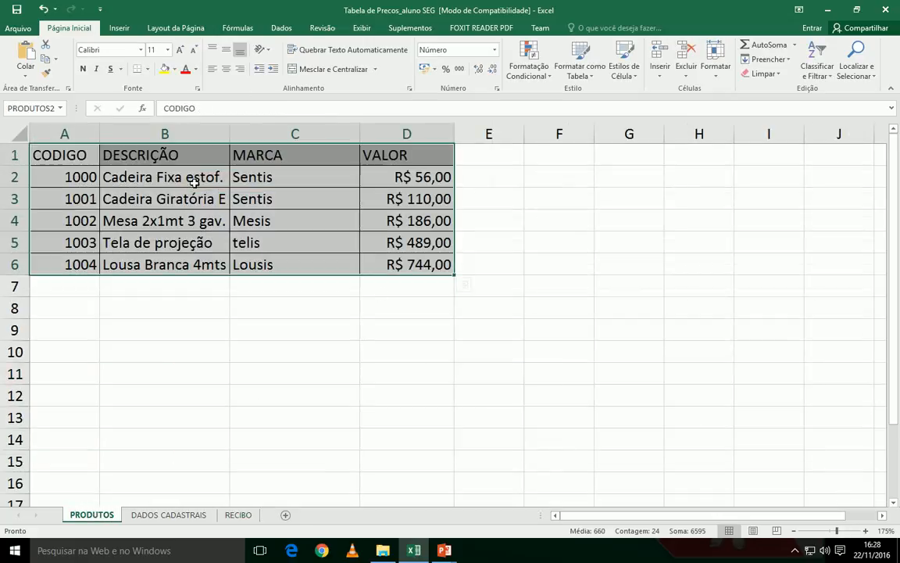
click(249, 516)
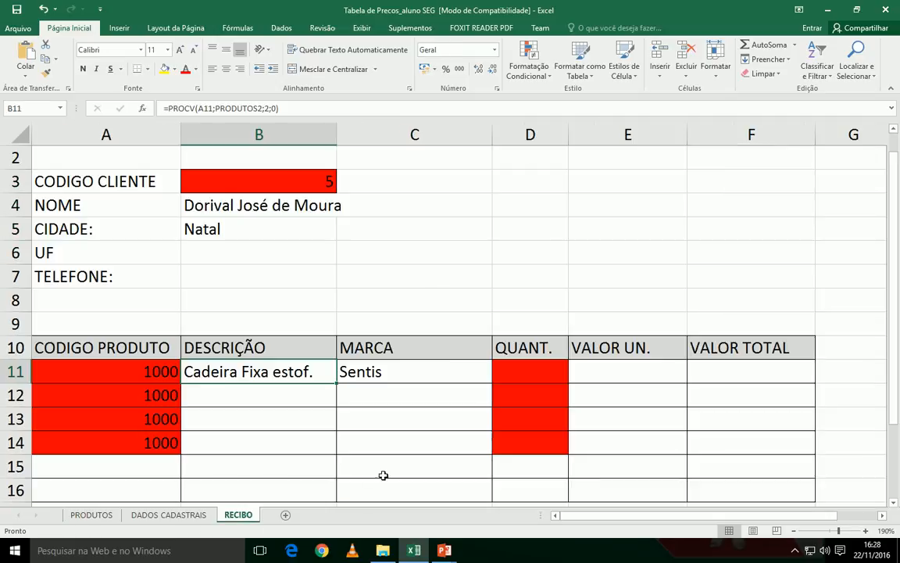
Step: Extend the named range PRODUTOS2 to =PRODUTOS!$A$1:$D$15 and save the changed reference
click(92, 514)
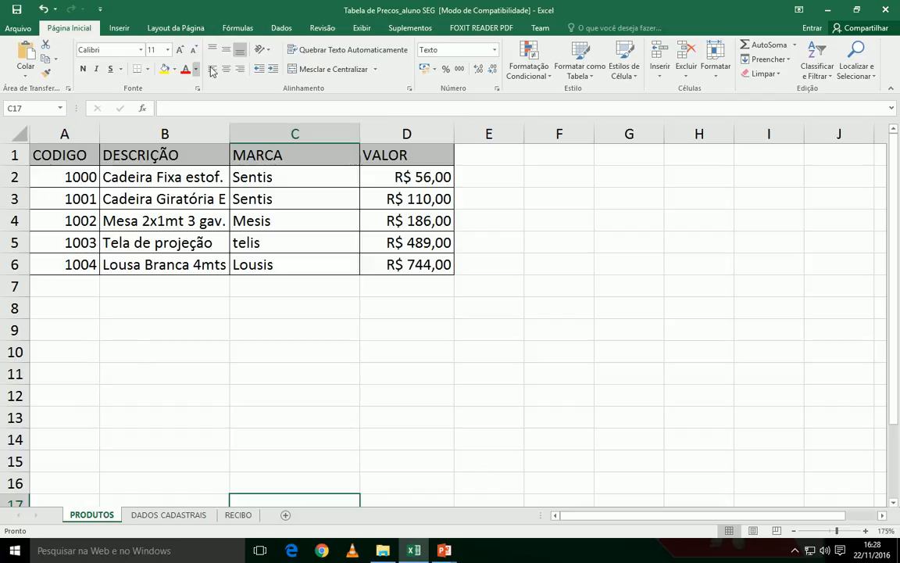
click(229, 33)
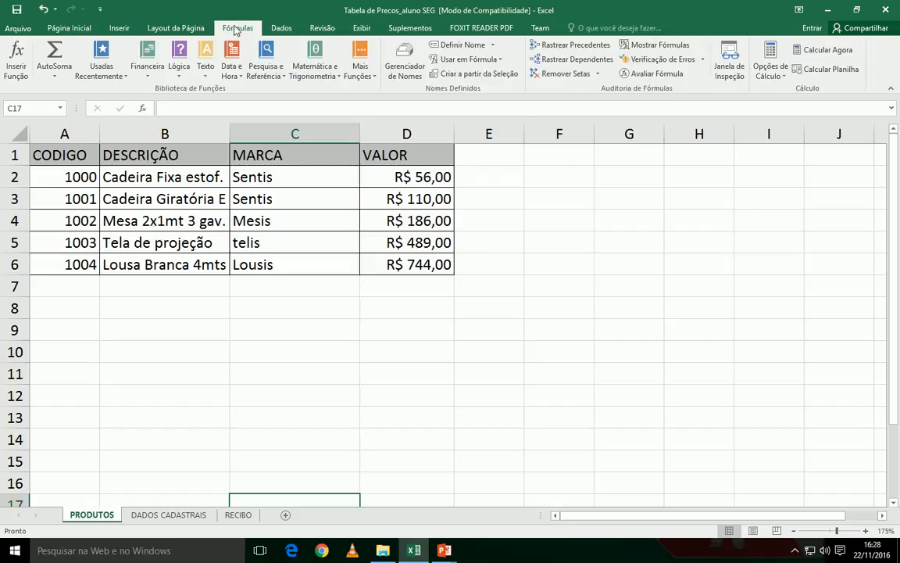
click(404, 51)
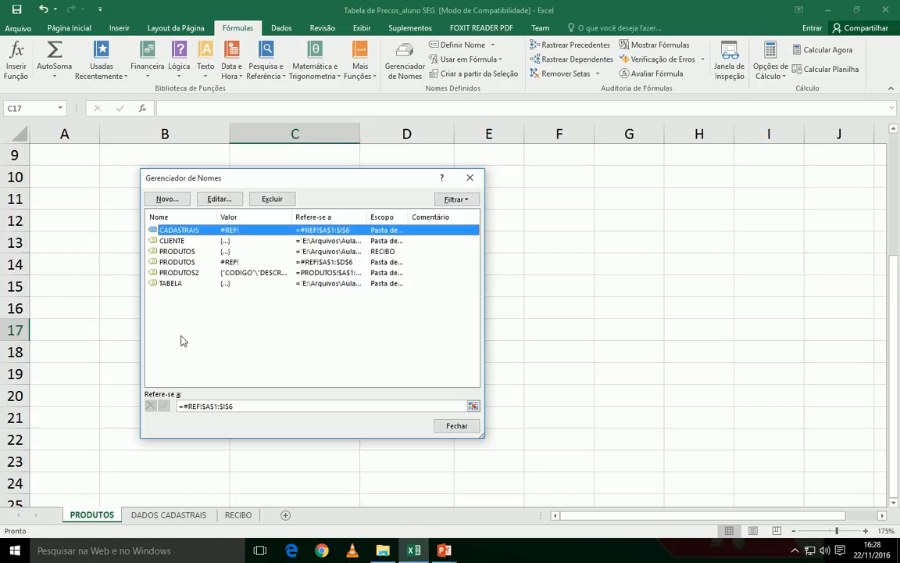
click(182, 273)
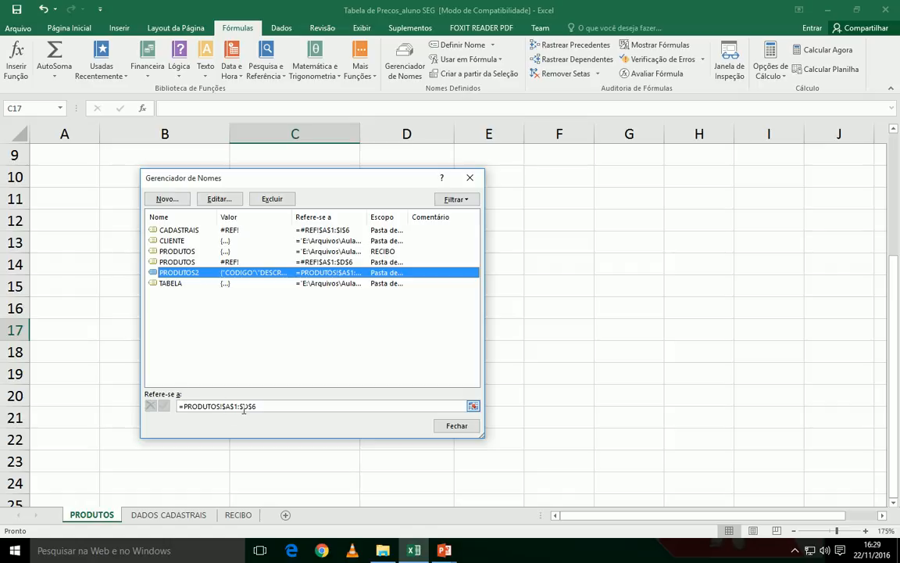
click(473, 407)
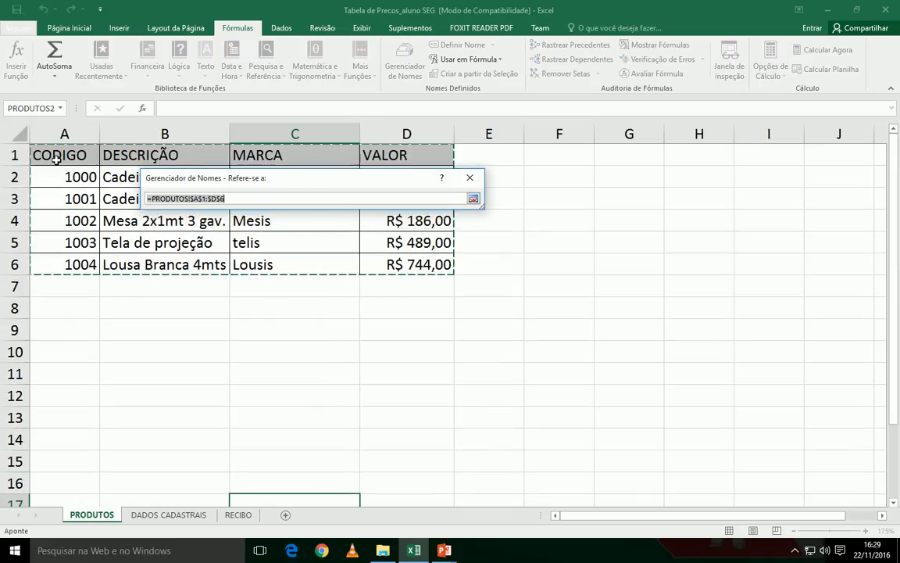
drag(56, 162, 414, 453)
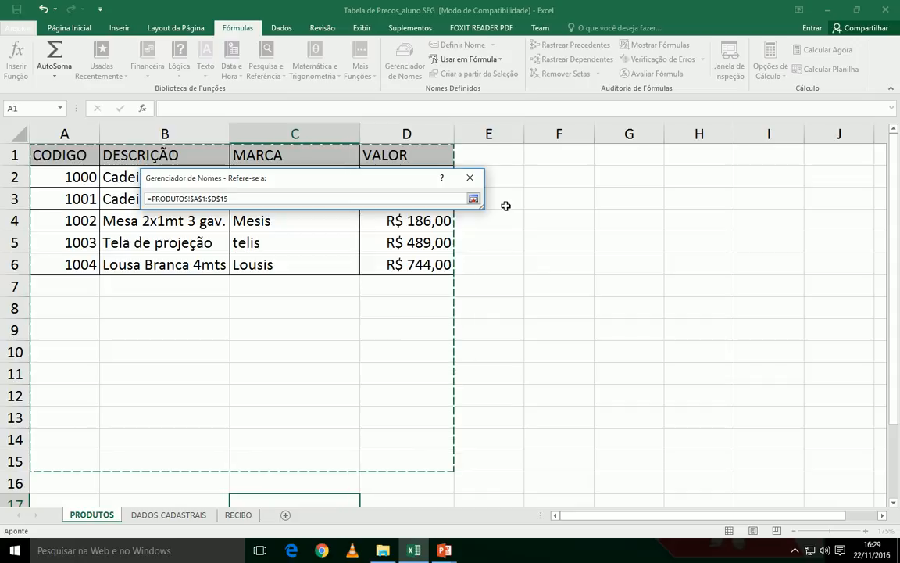
click(473, 199)
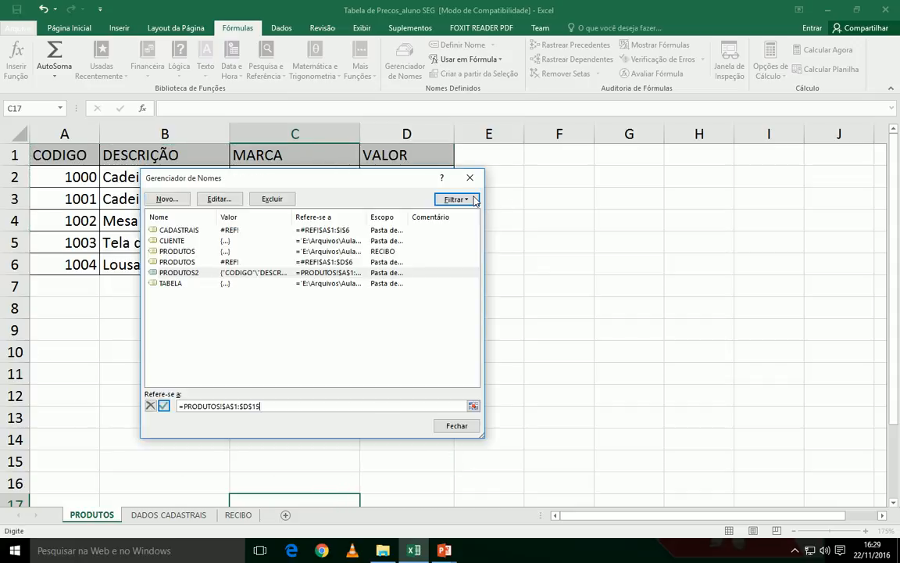
click(448, 433)
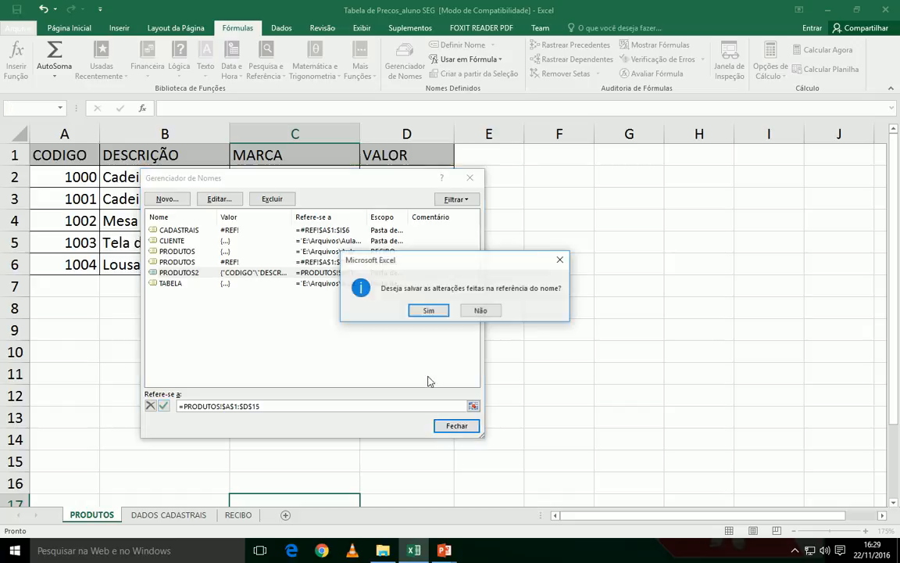
click(428, 310)
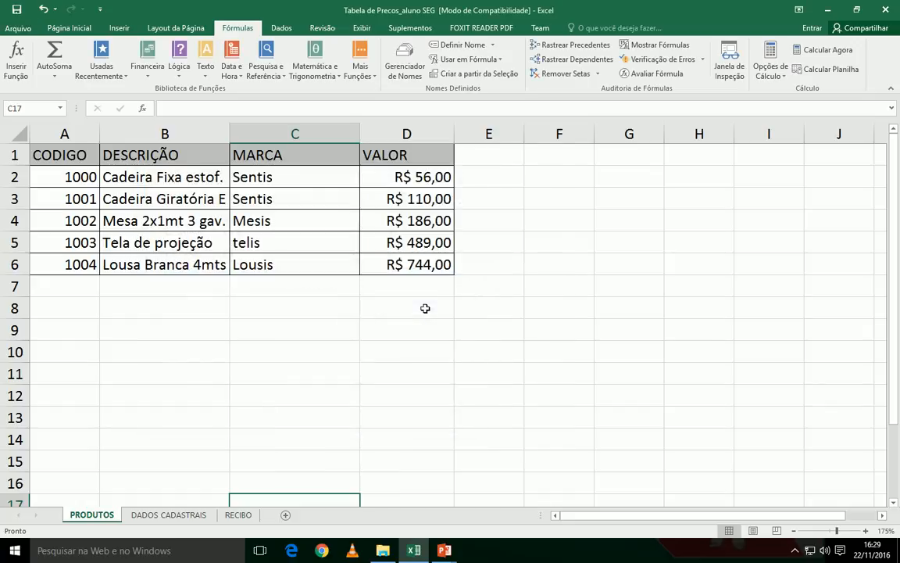
Step: Check the customer table on the DADOS CADASTRAIS sheet and return to the RECIBO sheet
click(237, 515)
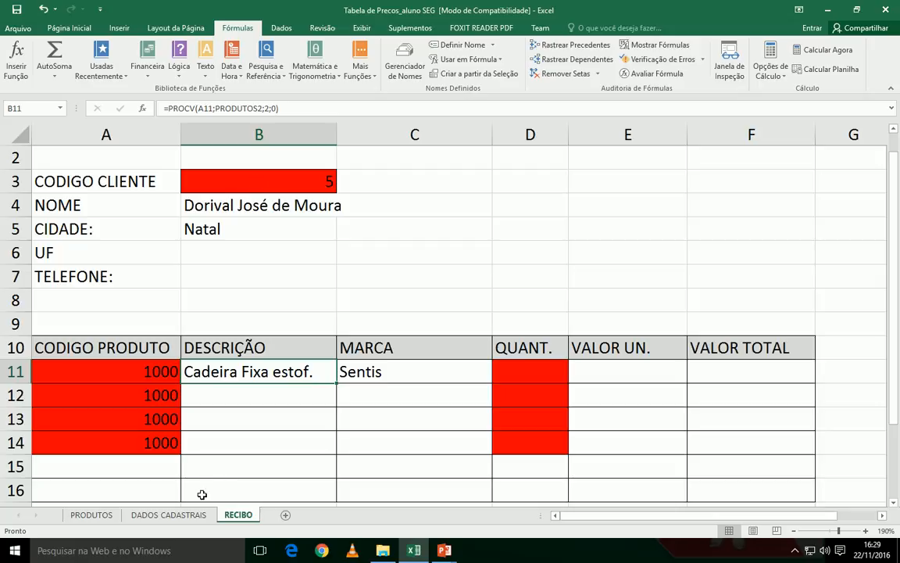
click(169, 516)
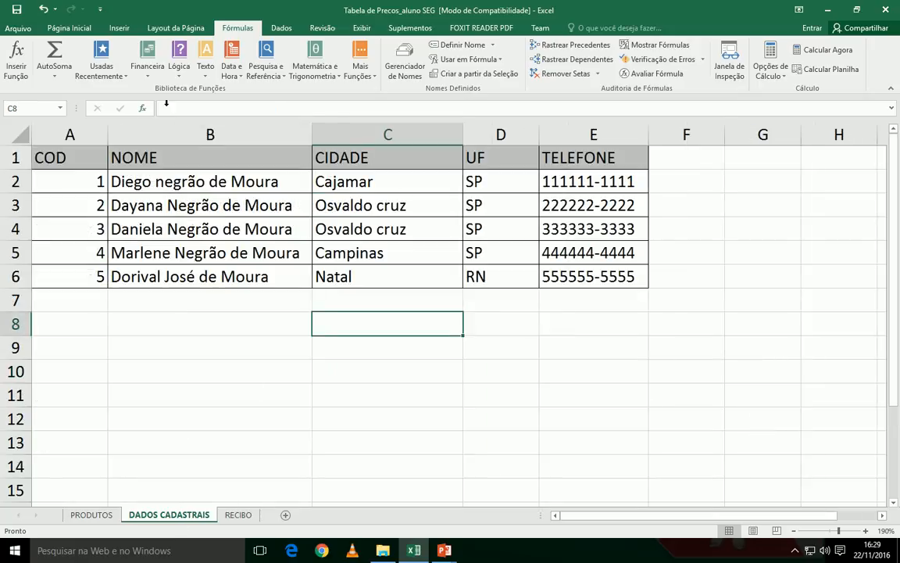
click(238, 515)
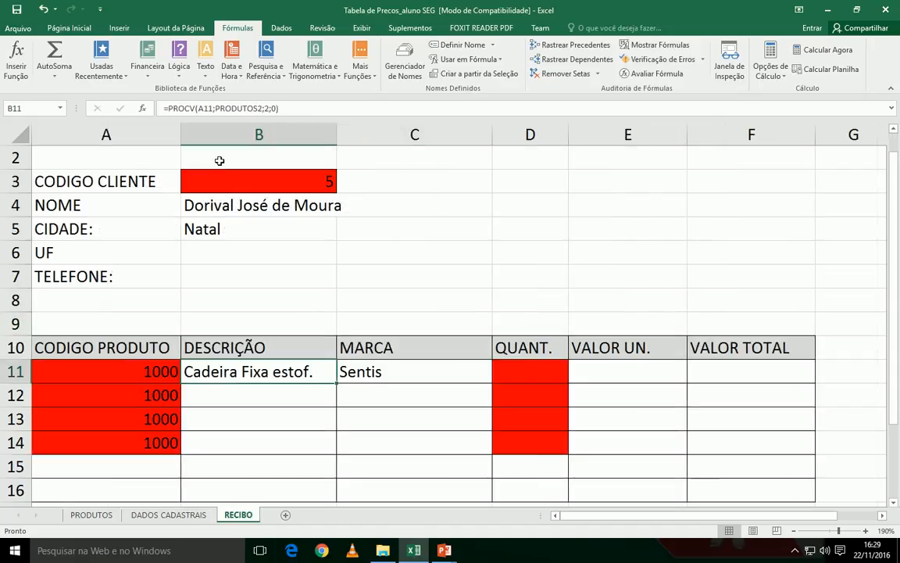